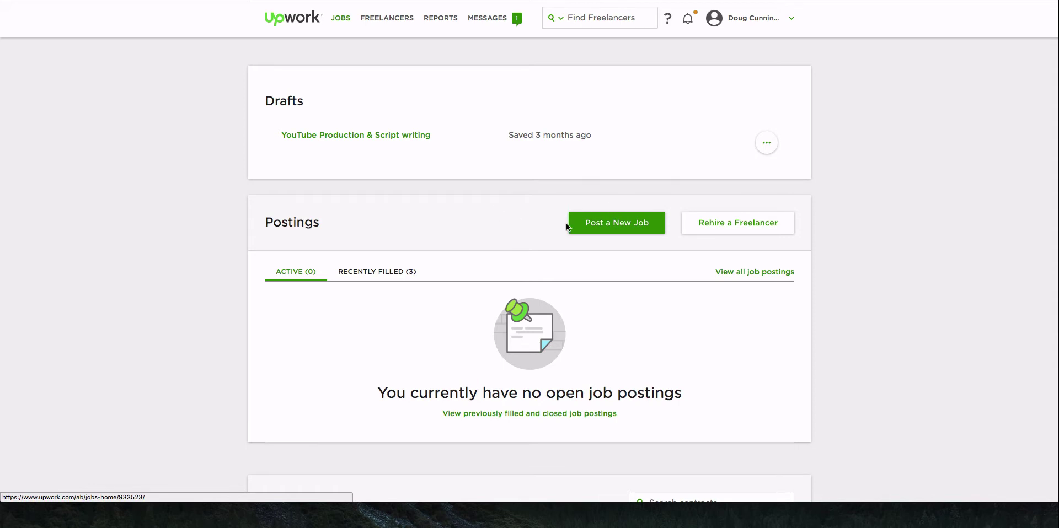
- Begin a new job post and pick Web, Mobile & Software Dev › Web Development as its category
left_click(611, 227)
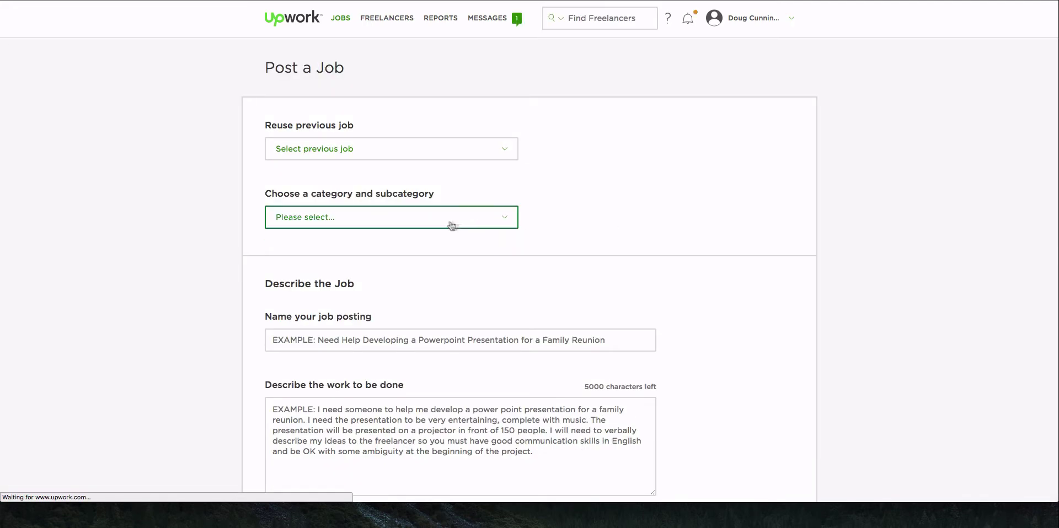
left_click(442, 224)
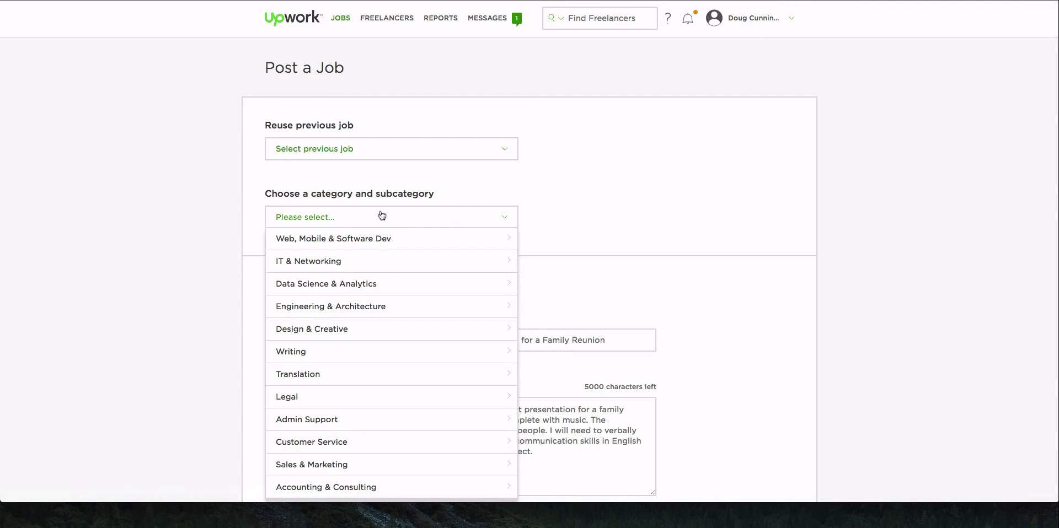
mouse_move(368, 267)
scroll(384, 267, "down", 3)
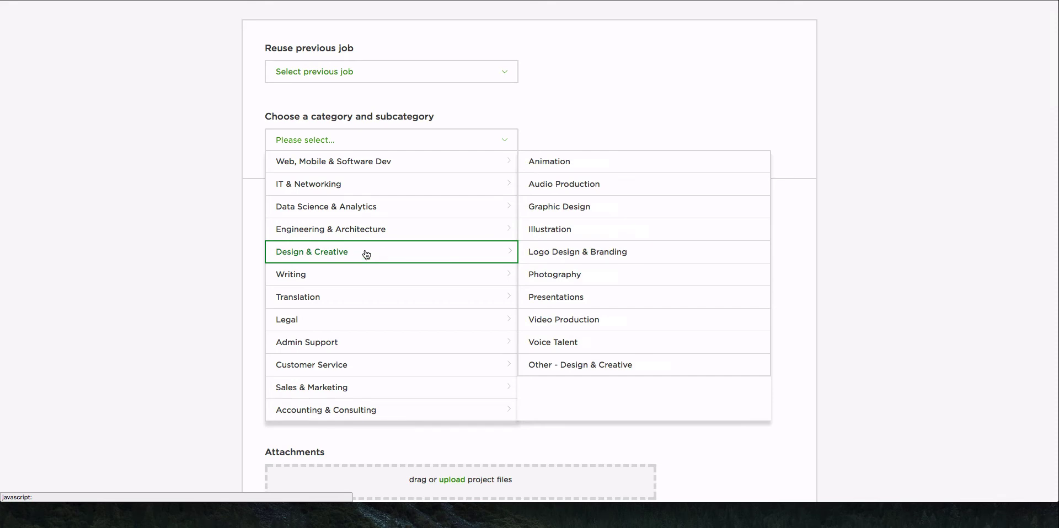
mouse_move(373, 161)
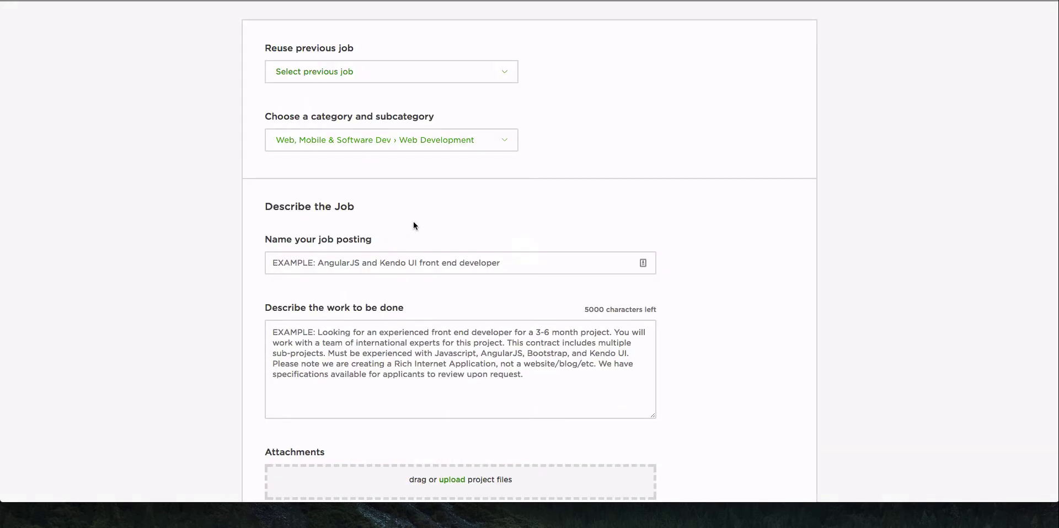
- Enter the job title 'Migrate a Thrive Architect (Thrive Content Builder) to a WordPress Landing Page'
scroll(251, 225, "down", 3)
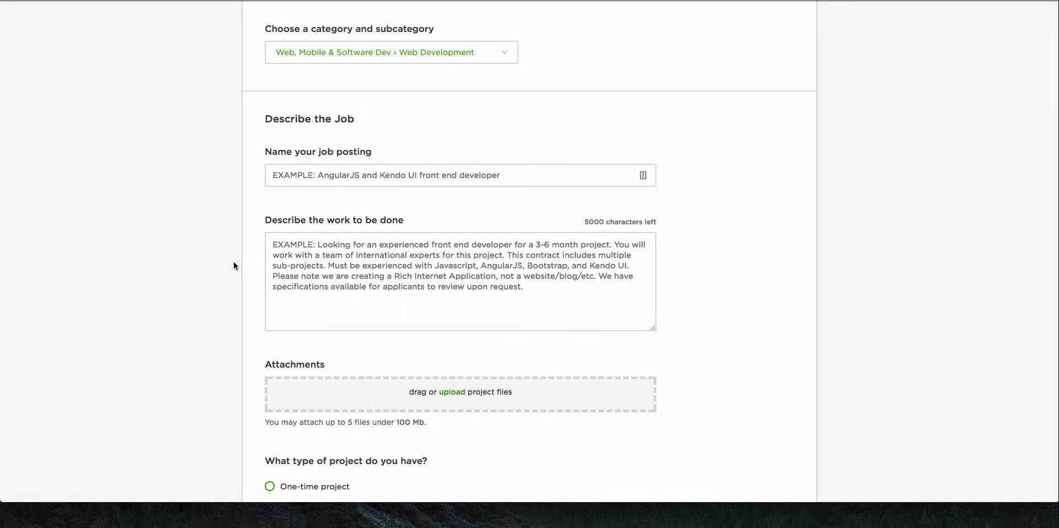
left_click(301, 177)
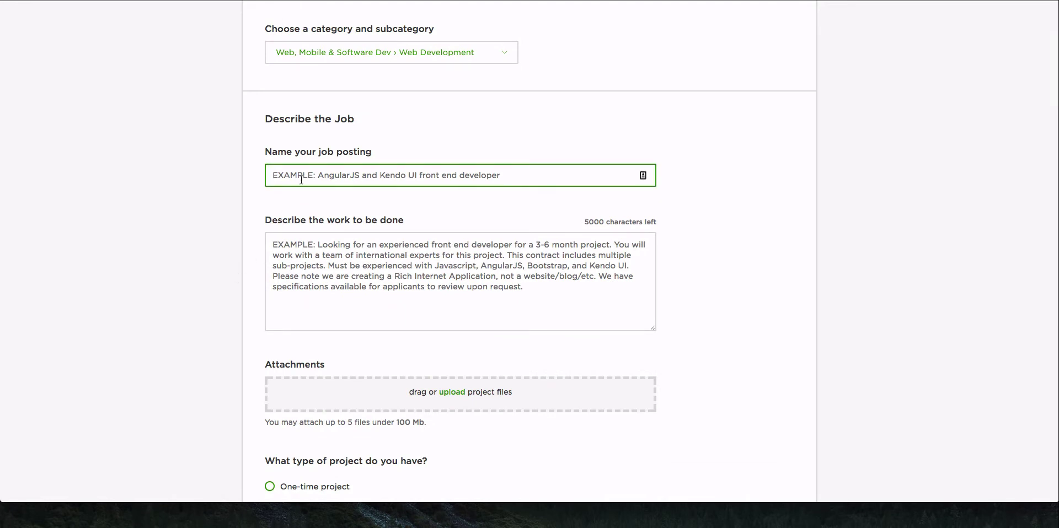
type("Mig")
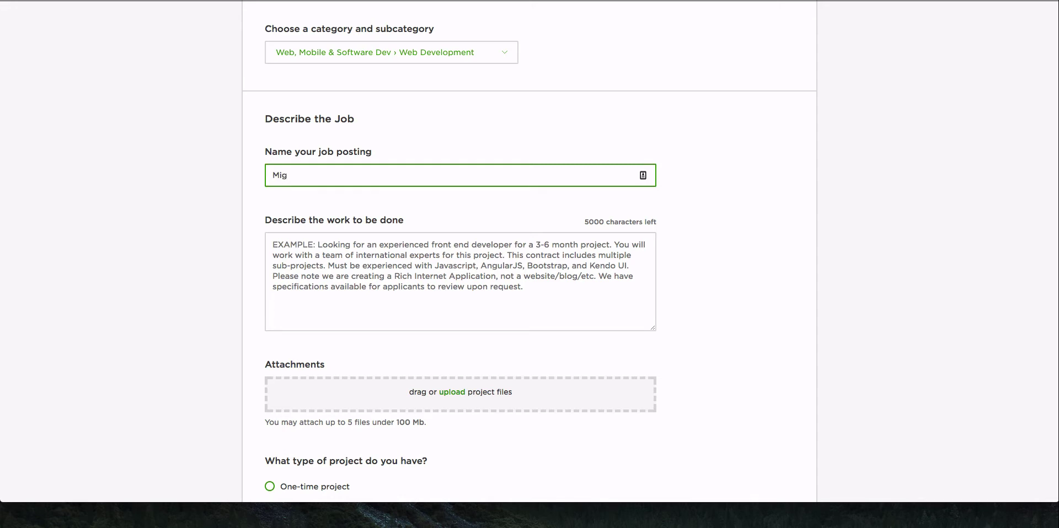
type("r")
type("at")
type("e a Th")
type("rive")
type(" Ar")
type("i")
type("ch")
type("te")
type("ct")
type("(")
type("t")
key("BackSpace")
type("Thr")
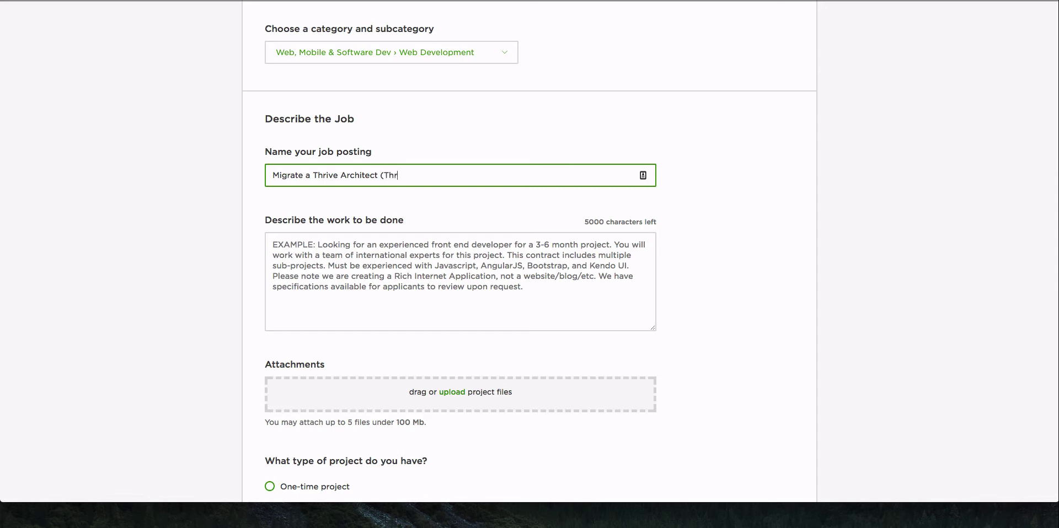
type("ive Content Builder) to a WP")
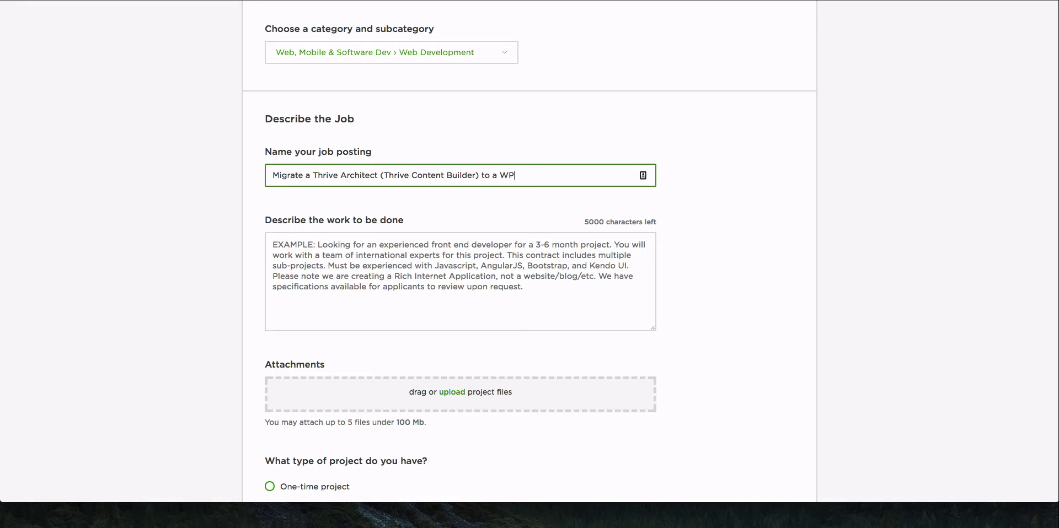
key("BackSpace")
type("ordPress Landing Page")
left_click(334, 291)
- Open the description with 'Hi - I have a sales page that is built on Thrive Architect using one of the landing page templates.'
type("I")
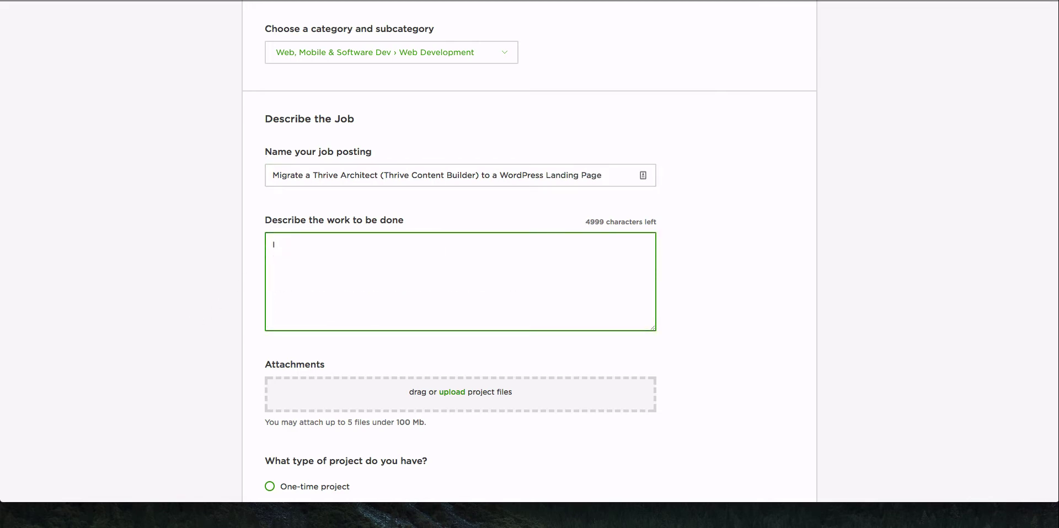
key("BackSpace")
type("Hi")
type(" - I have a ")
type("land")
key("BackSpace")
key("BackSpace")
key("BackSpace")
key("BackSpace")
type("sales page that")
key("BackSpace")
key("BackSpace")
type("at is build")
key("BackSpace")
type("t on  Thrive A")
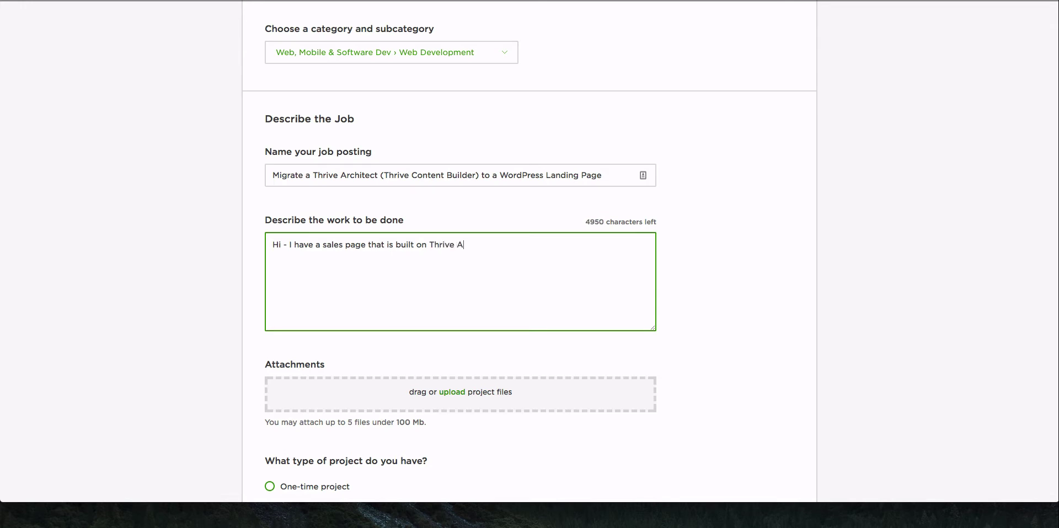
type("rchitect")
type("usign")
key("BackSpace")
key("BackSpace")
type("ng one of the landing page templates.")
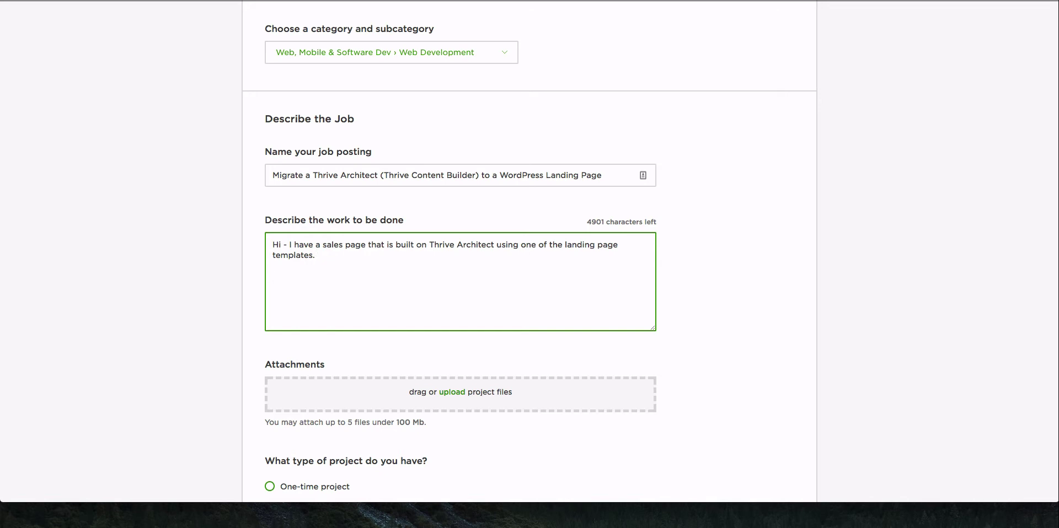
- Add a paragraph asking for the sales page to be migrated OFF of Thrive, noting its disliked interface
key("Return")
key("Return")
type("I")
type(" want the ")
type("pag")
key("BackSpace")
type("age")
key("BackSpace")
key("BackSpace")
key("BackSpace")
key("BackSpace")
type("sales migr")
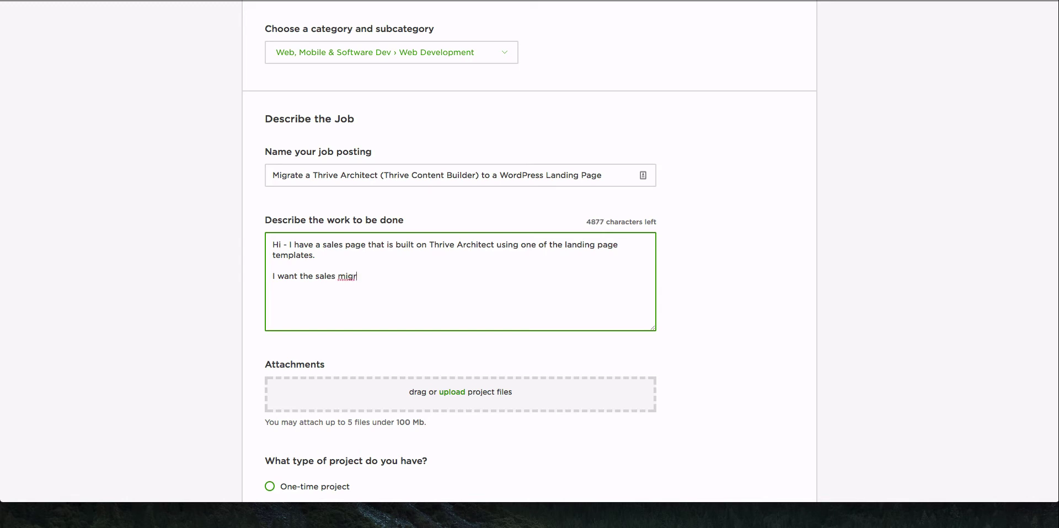
type("ated OFF of T")
key("BackSpace")
type("Thrive")
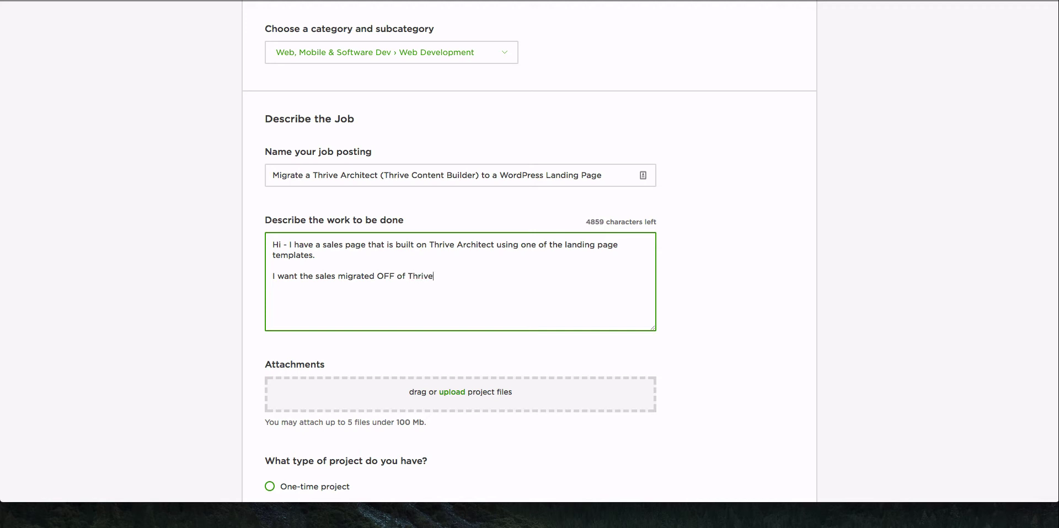
type(" -")
key("BackSpace")
key("BackSpace")
type(". (I hate using the Thrive interface")
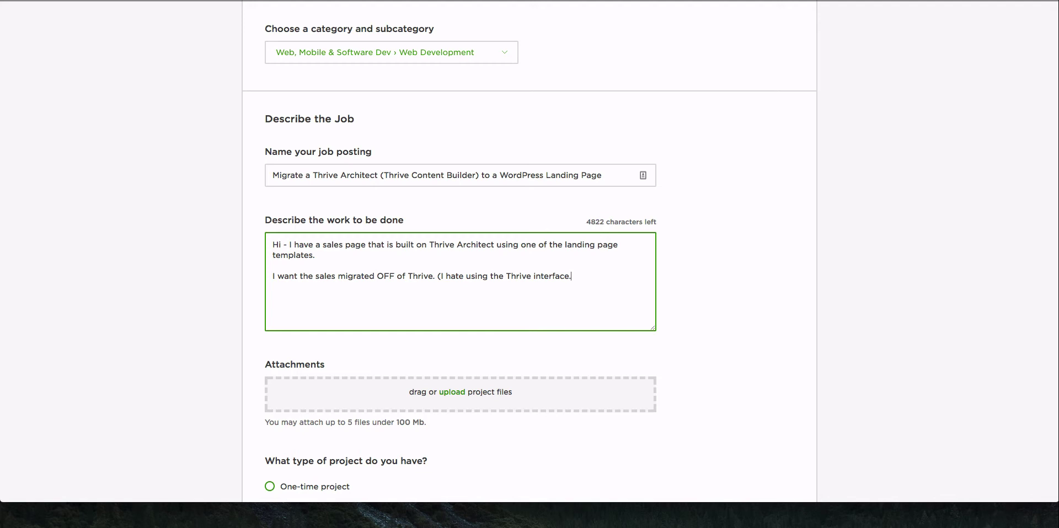
type(", and")
type("I'm")
key("BackSpace")
key("BackSpace")
key("BackSpace")
type("I'll")
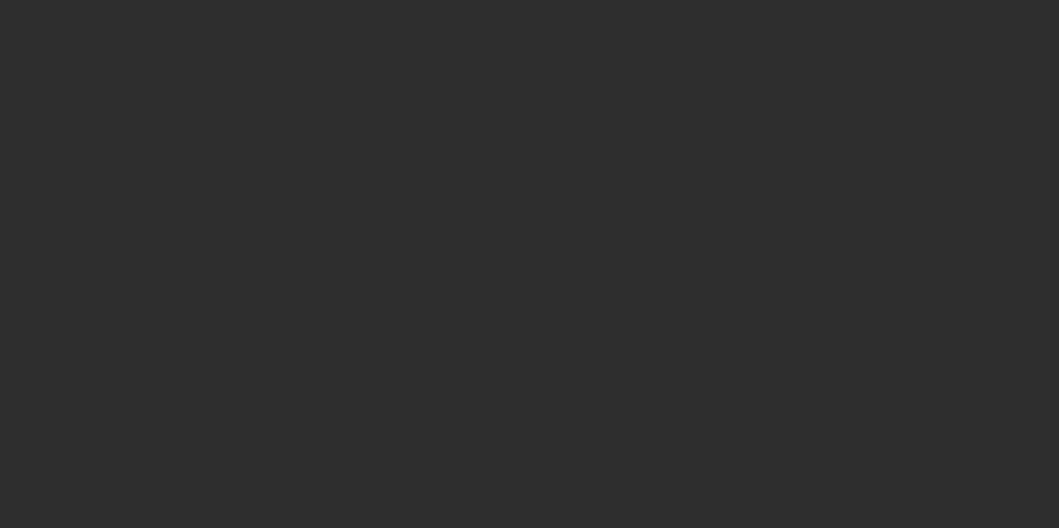
- Insert 'page' before 'migrated', move 'I'm open to solutions' to its own paragraph, and change 'you' to 'your'
scroll(187, 335, "up", 1)
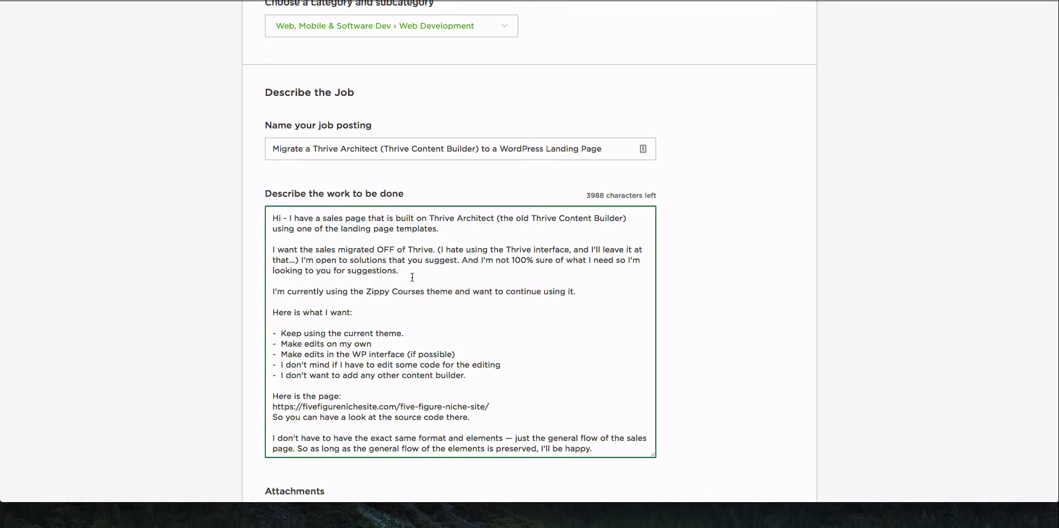
left_click(338, 252)
type("page")
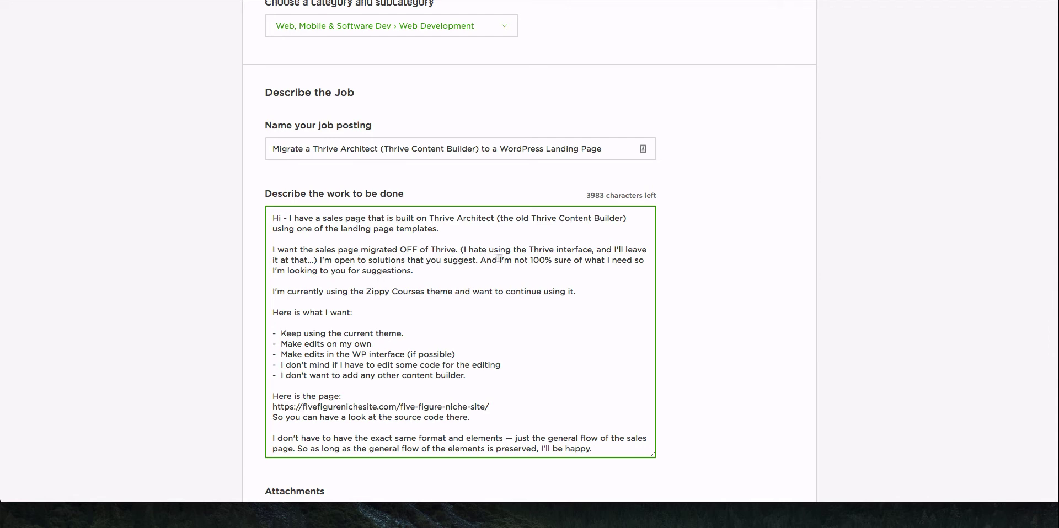
left_click(320, 261)
key("Return")
key("Return")
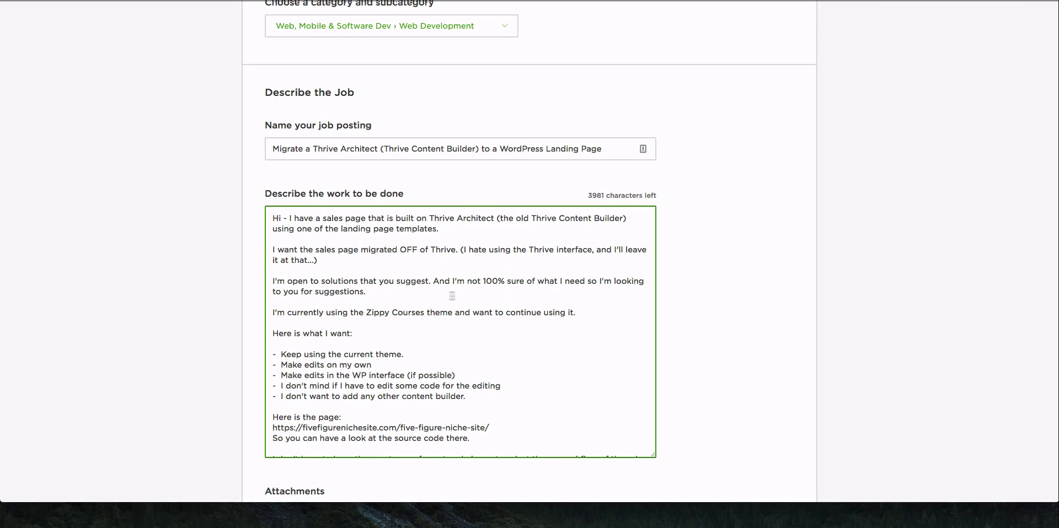
left_click(298, 292)
type("r")
- Remove the trailing periods from the 'content builder' and 'Keep using the current theme' list items
scroll(393, 321, "down", 2)
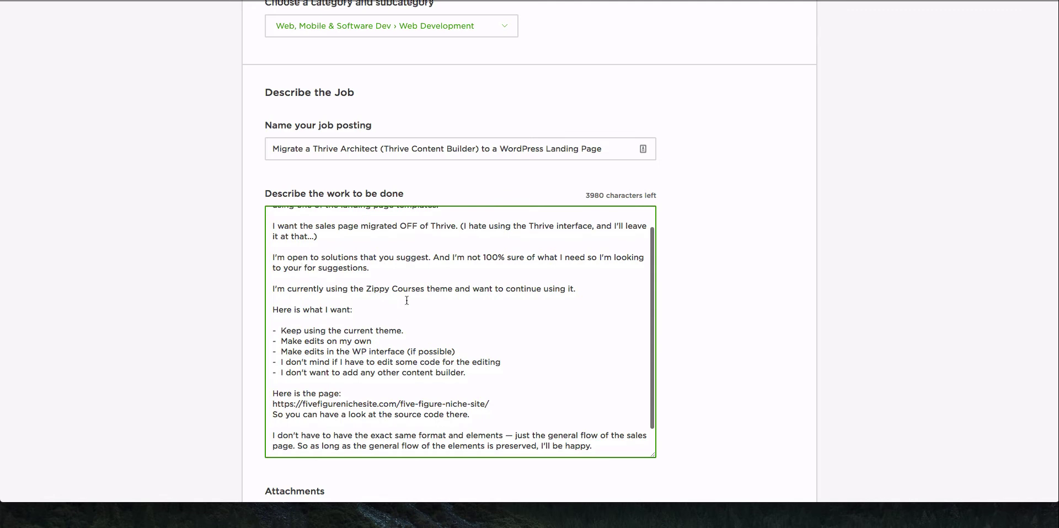
scroll(403, 303, "down", 2)
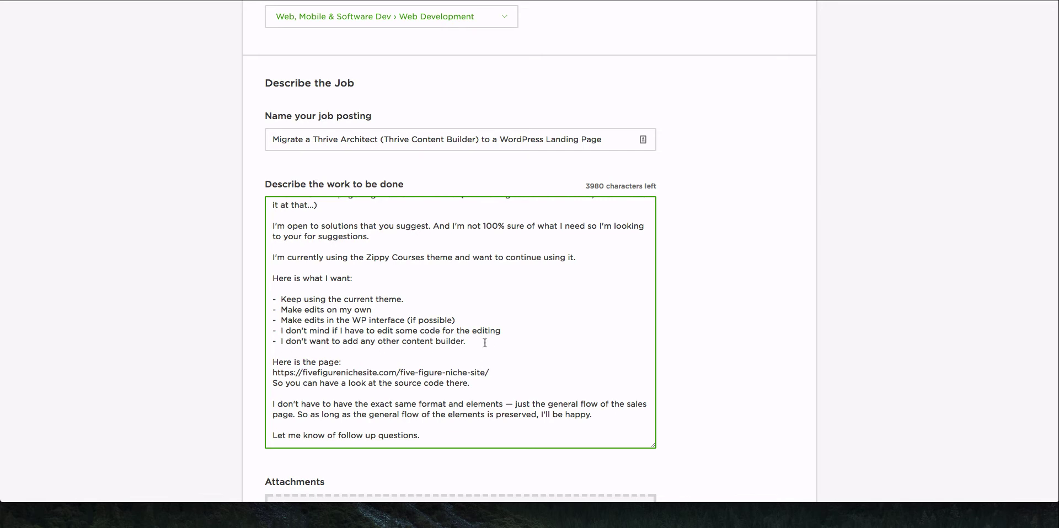
key("BackSpace")
key("BackSpace")
left_click(461, 300)
key("BackSpace")
scroll(489, 343, "down", 1)
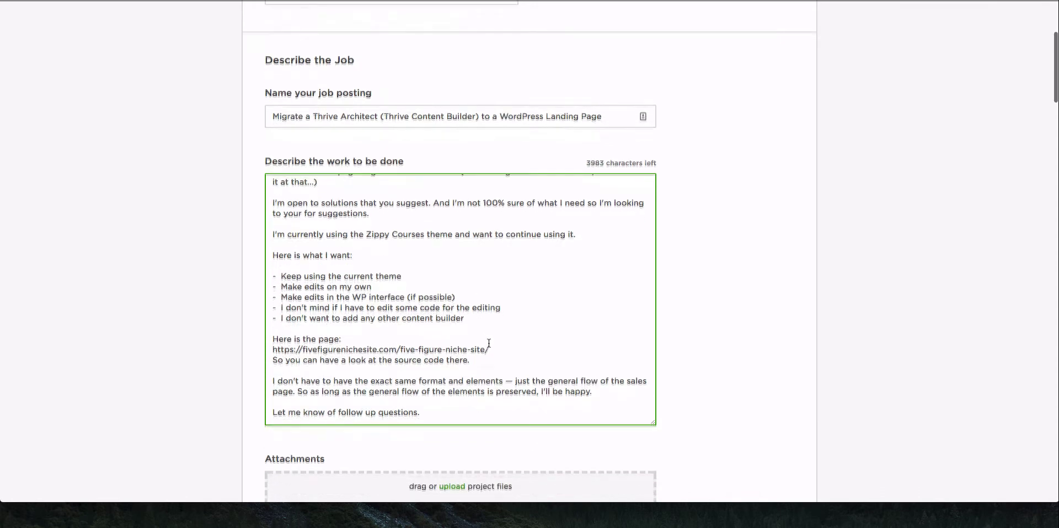
scroll(488, 343, "down", 1)
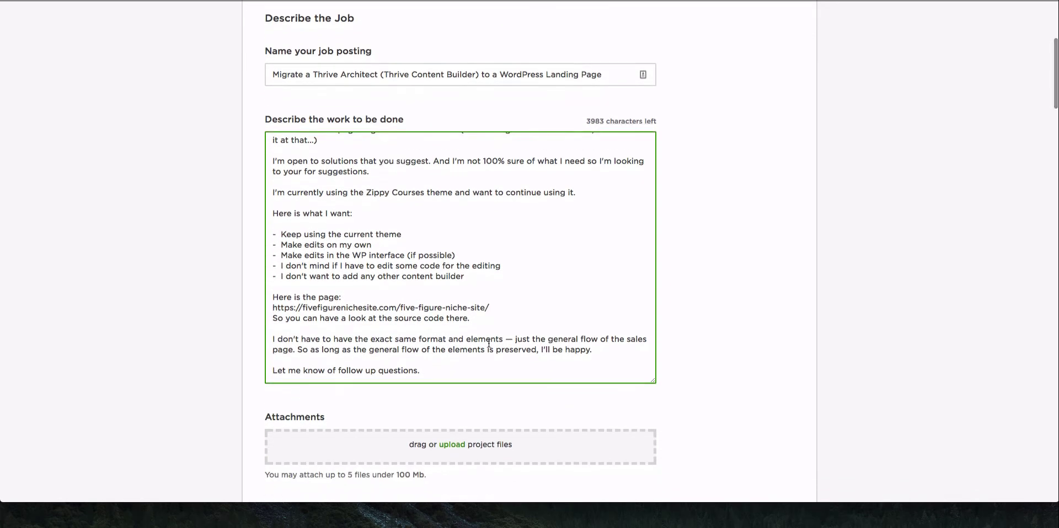
scroll(488, 343, "down", 1)
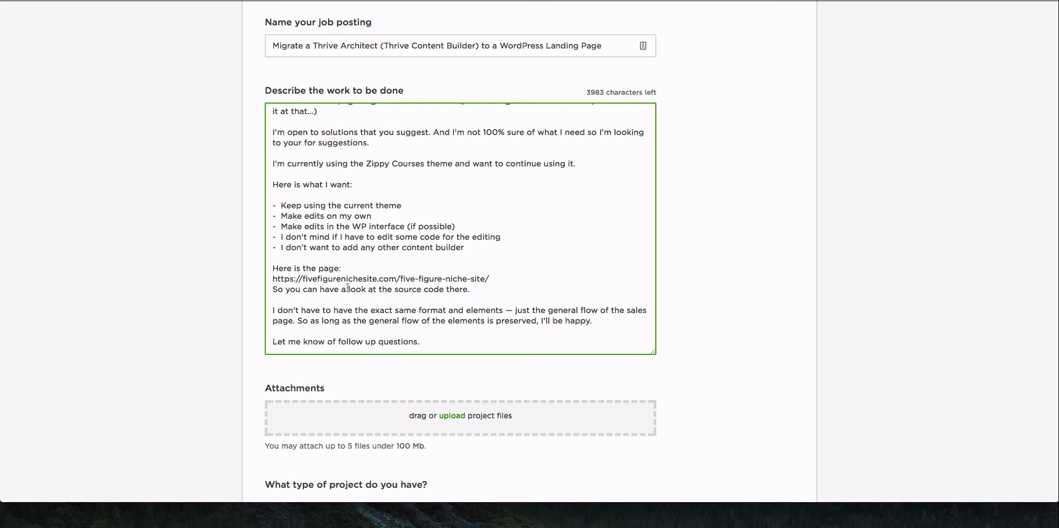
left_click(473, 290)
scroll(470, 335, "down", 1)
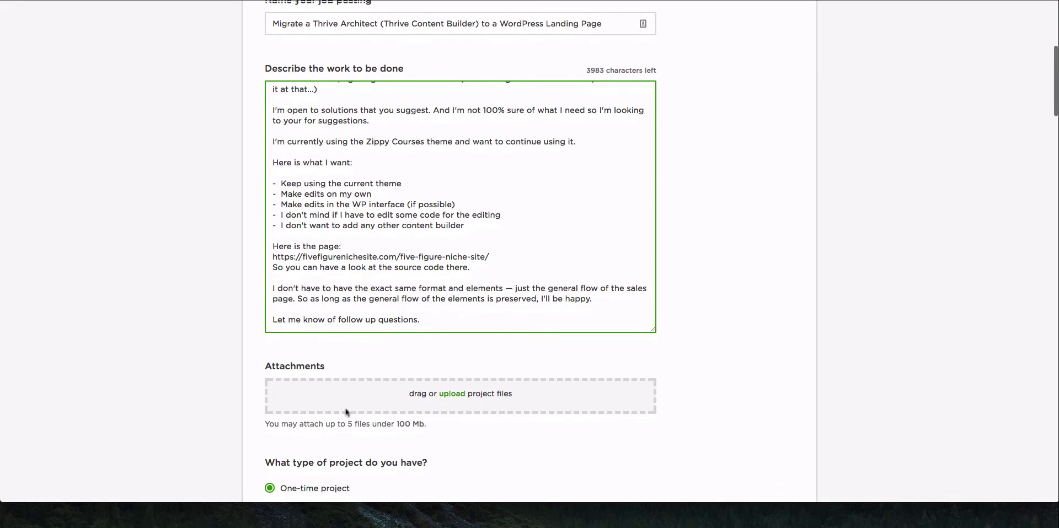
scroll(399, 409, "down", 5)
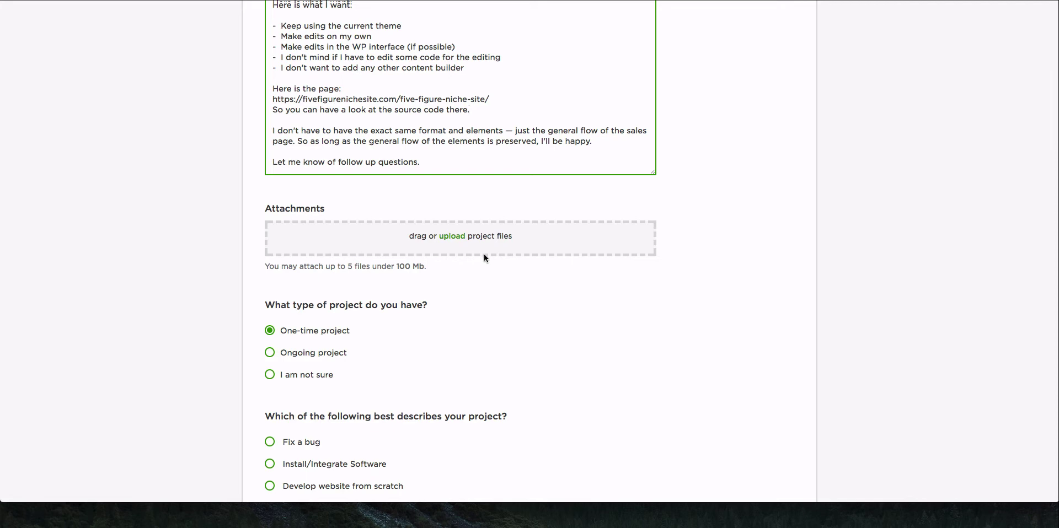
scroll(484, 257, "down", 2)
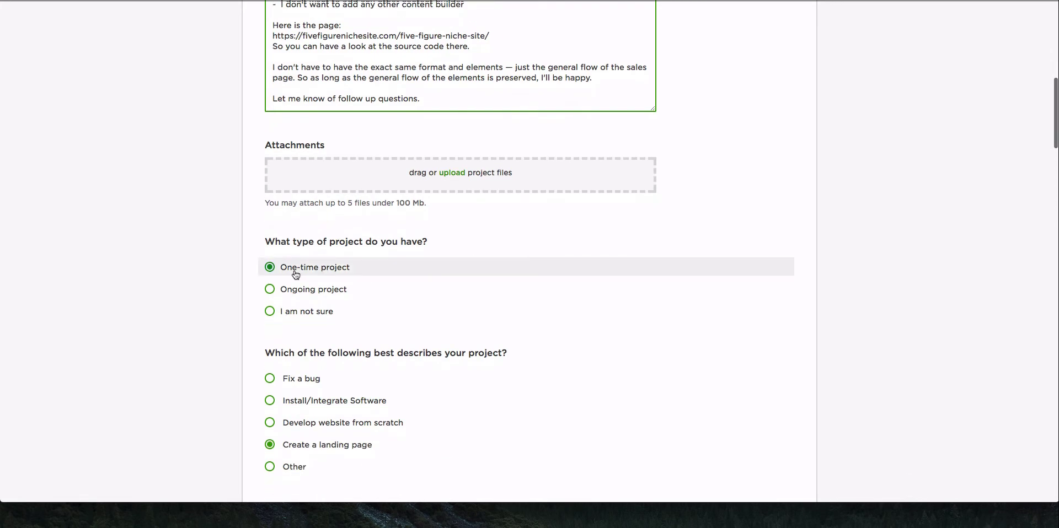
scroll(320, 267, "down", 3)
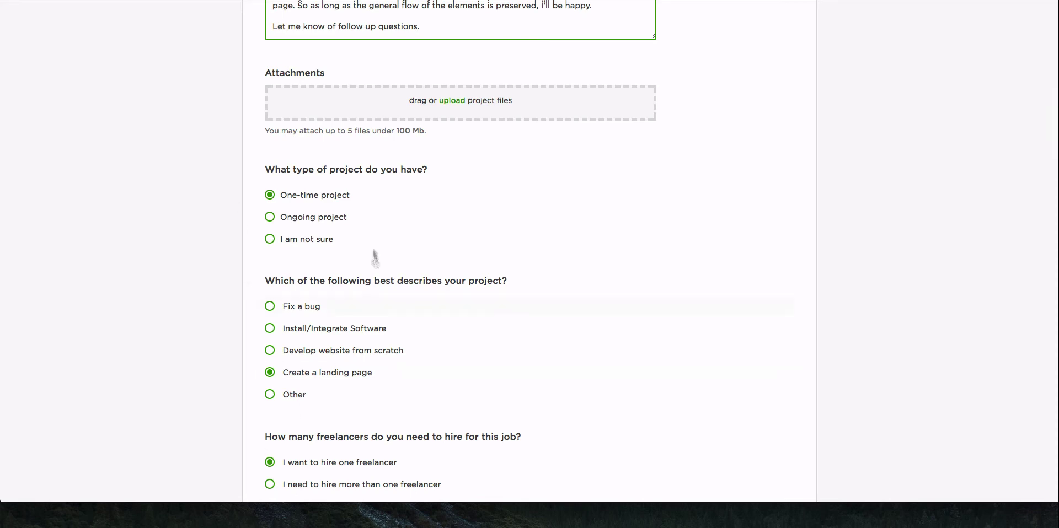
scroll(207, 365, "down", 5)
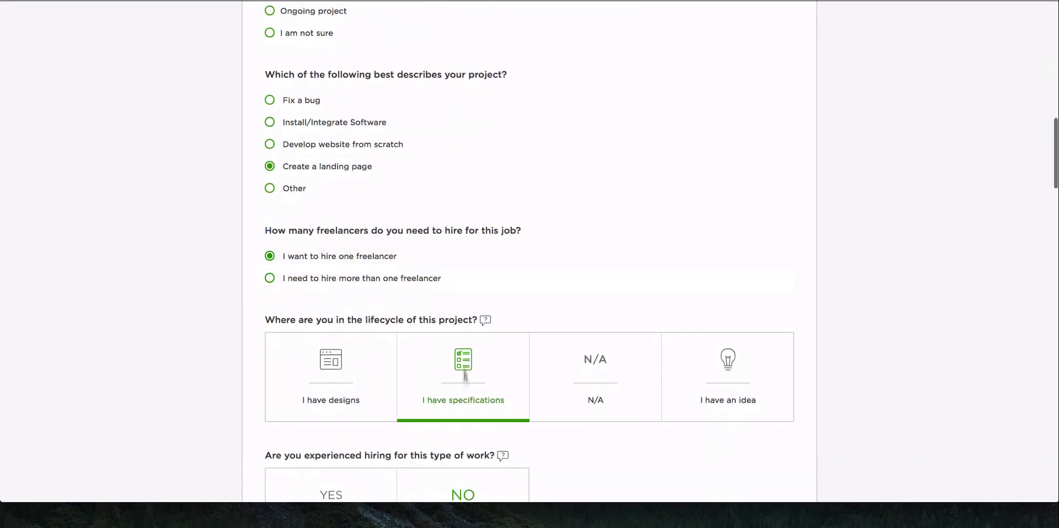
scroll(466, 388, "down", 2)
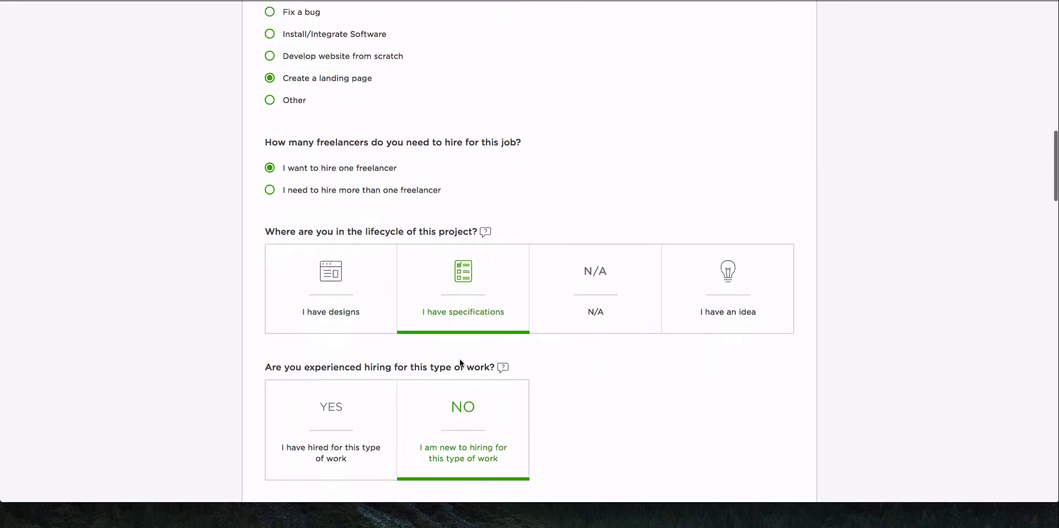
left_click(323, 319)
left_click(489, 308)
left_click(345, 305)
left_click(471, 267)
mouse_move(481, 231)
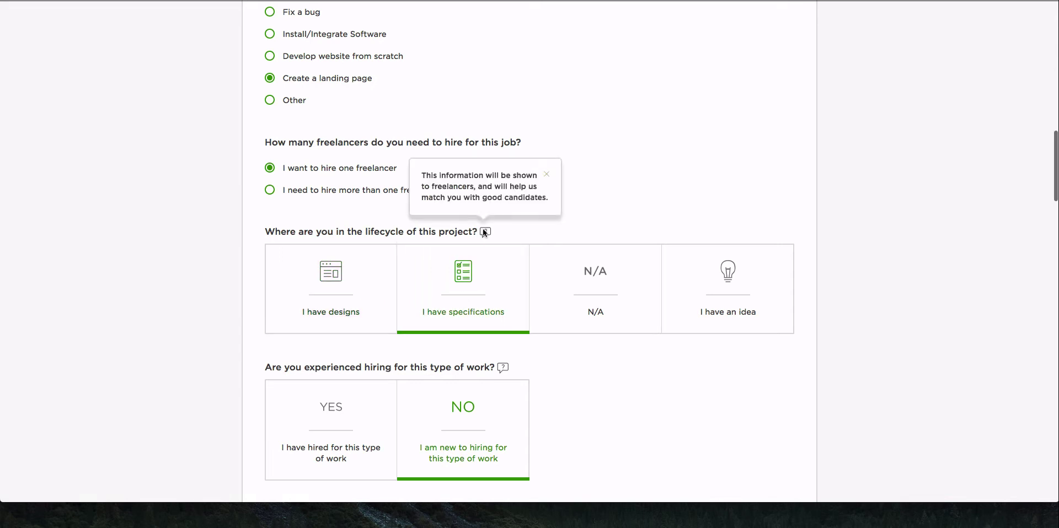
left_click(427, 309)
scroll(221, 377, "down", 3)
scroll(221, 380, "down", 1)
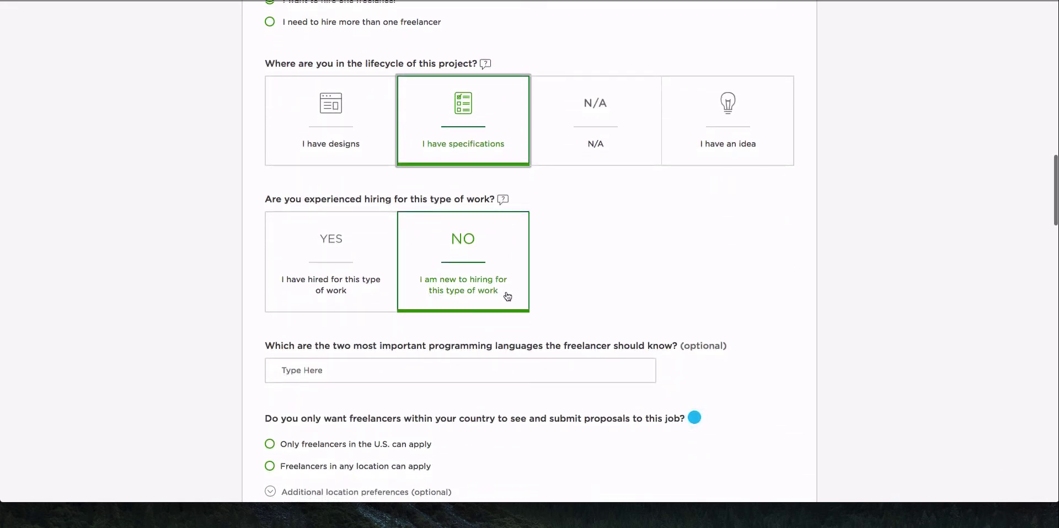
left_click(503, 199)
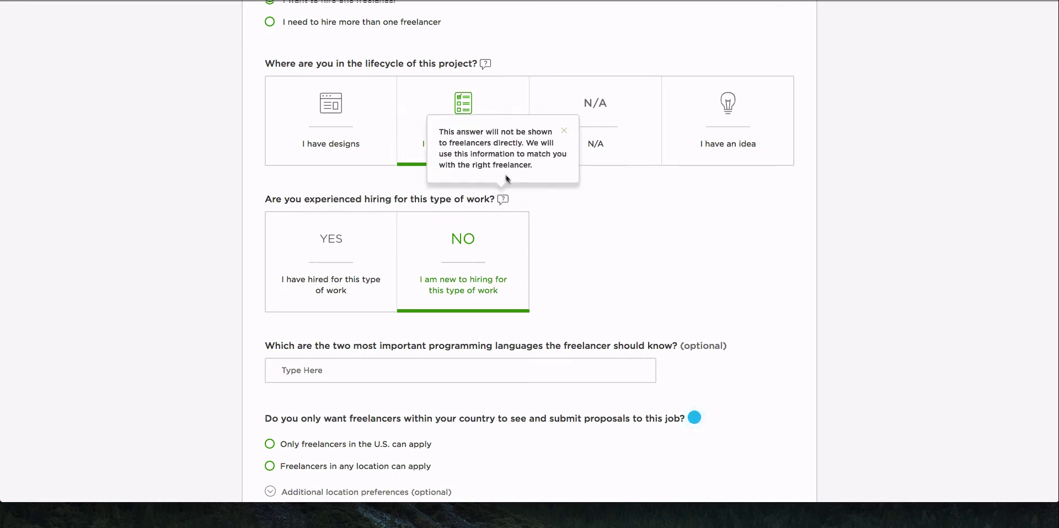
left_click(501, 198)
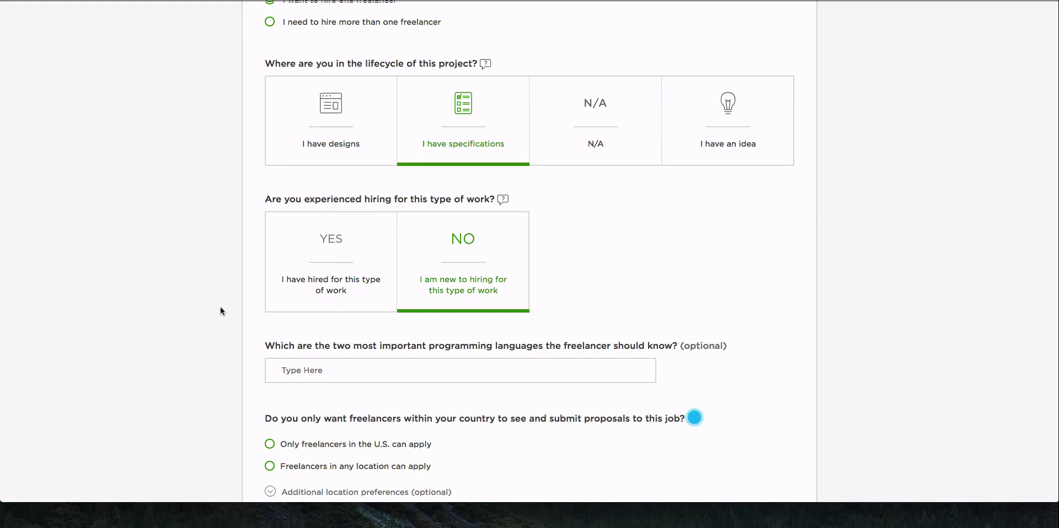
scroll(215, 308, "down", 2)
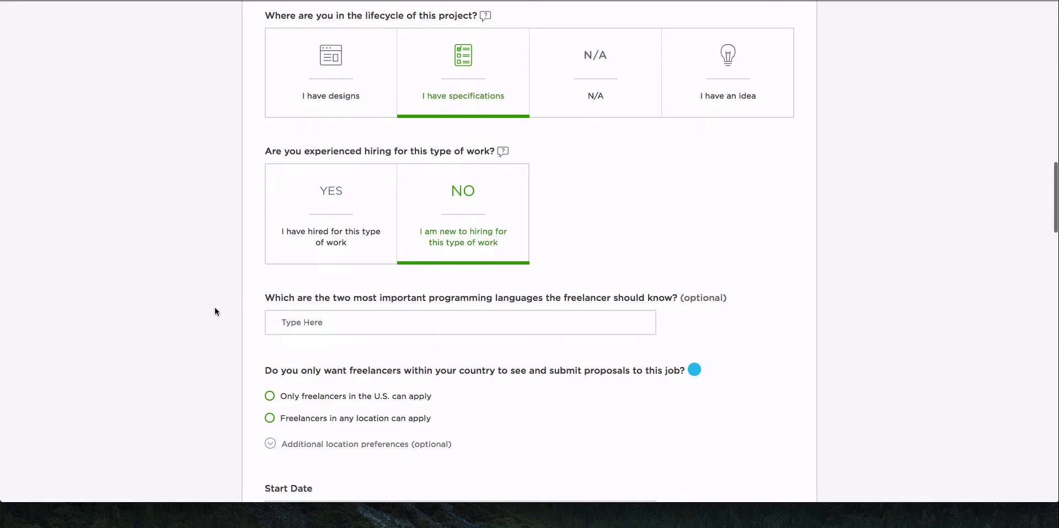
left_click(397, 315)
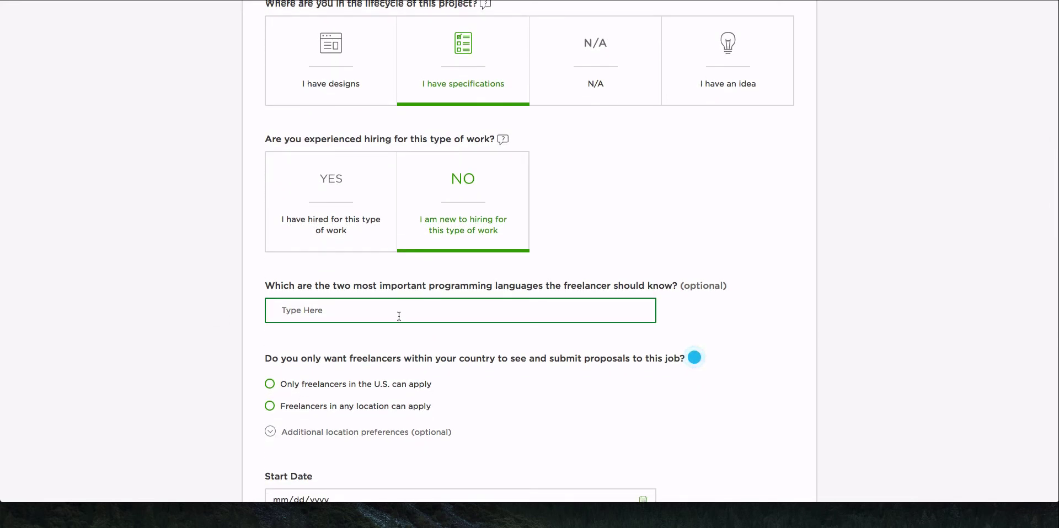
scroll(398, 315, "down", 1)
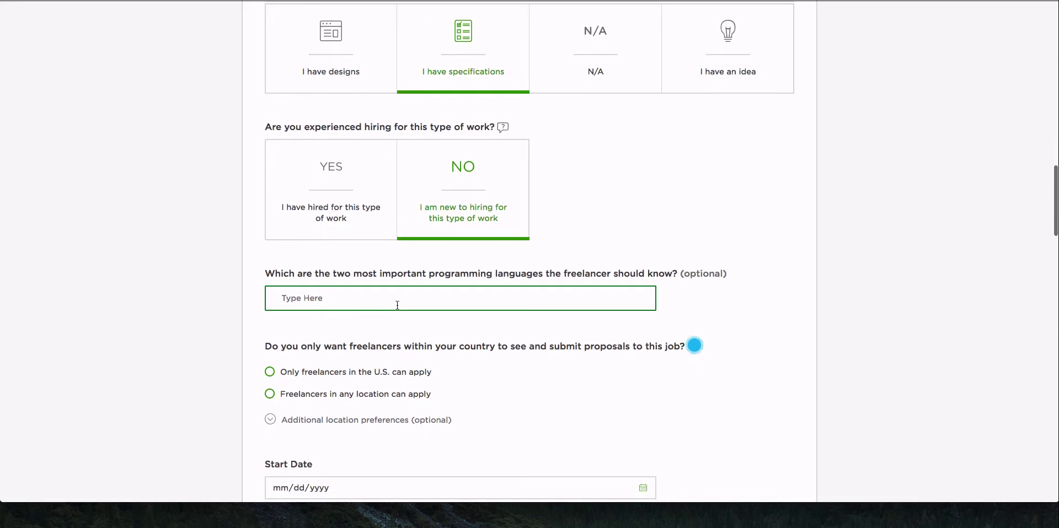
scroll(184, 326, "down", 3)
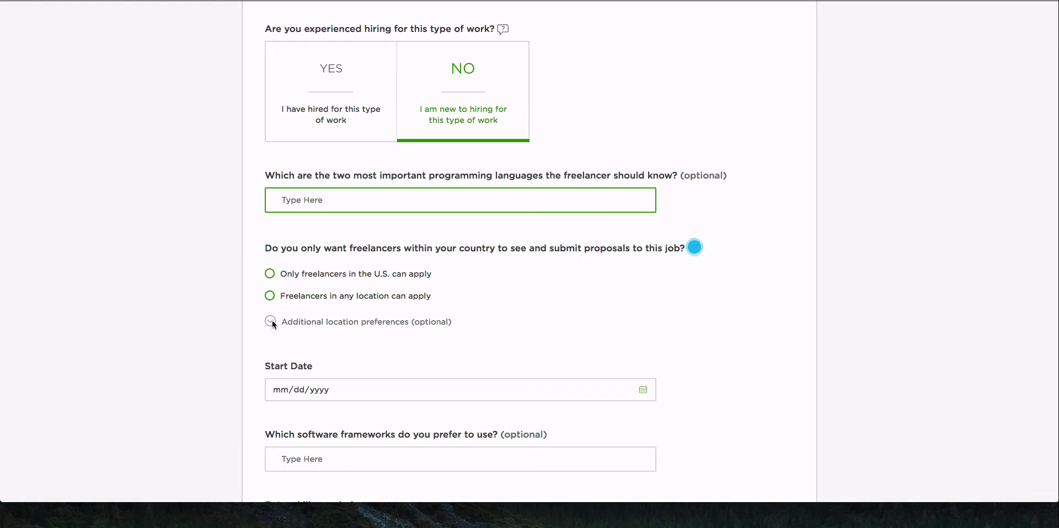
scroll(272, 320, "down", 10)
scroll(259, 103, "up", 3)
- Set the job's start date to 10/05/2017 from the calendar
left_click(316, 154)
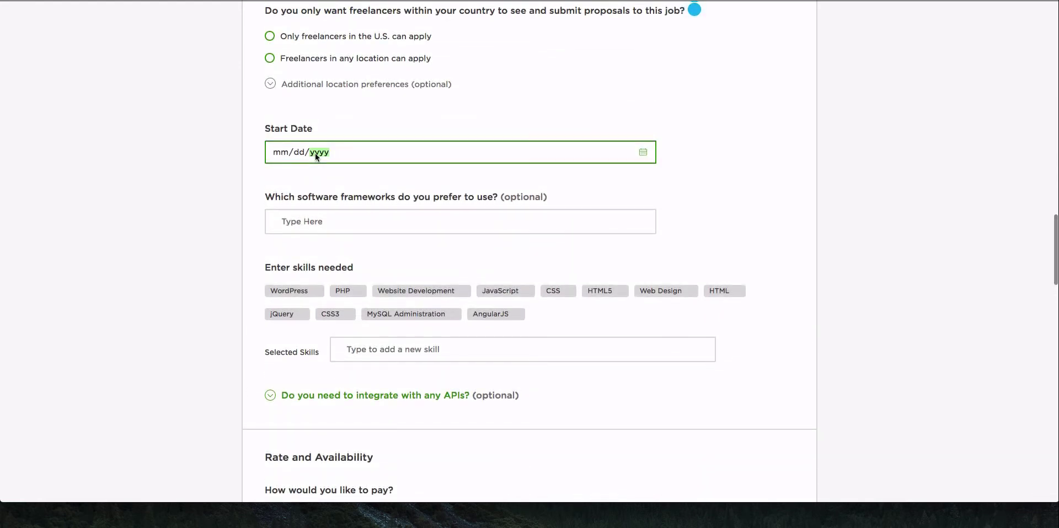
left_click(642, 154)
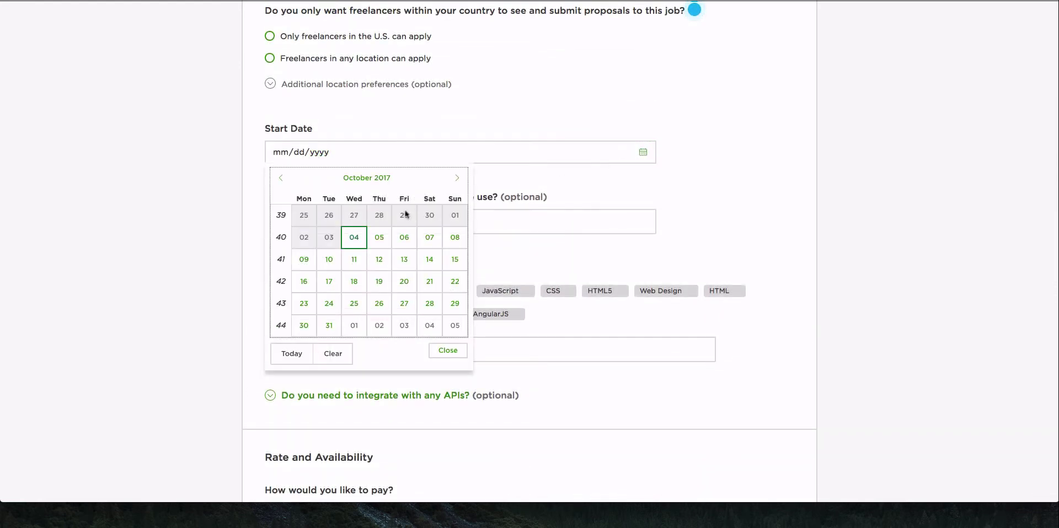
left_click(379, 237)
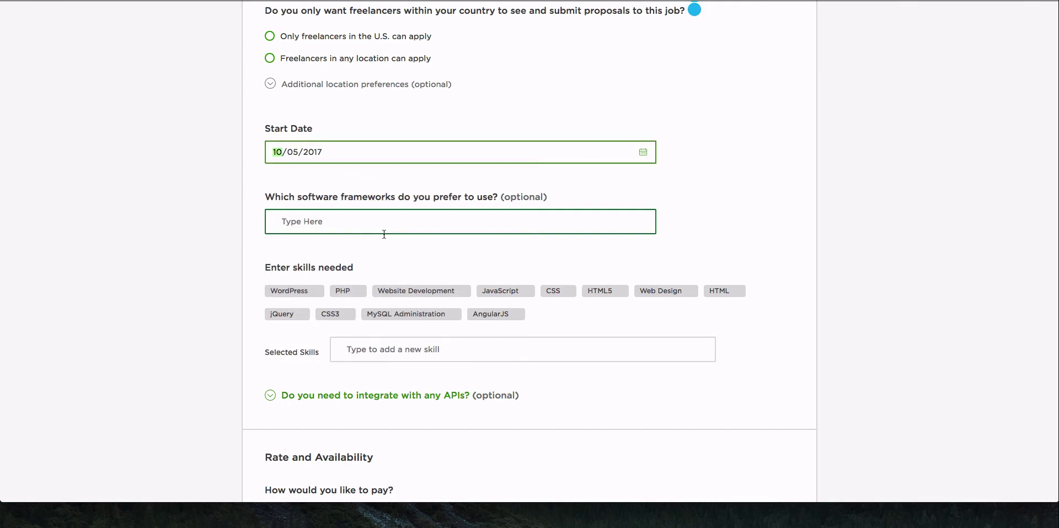
- Make WordPress the only required skill, adding and then removing Web Design
left_click(342, 229)
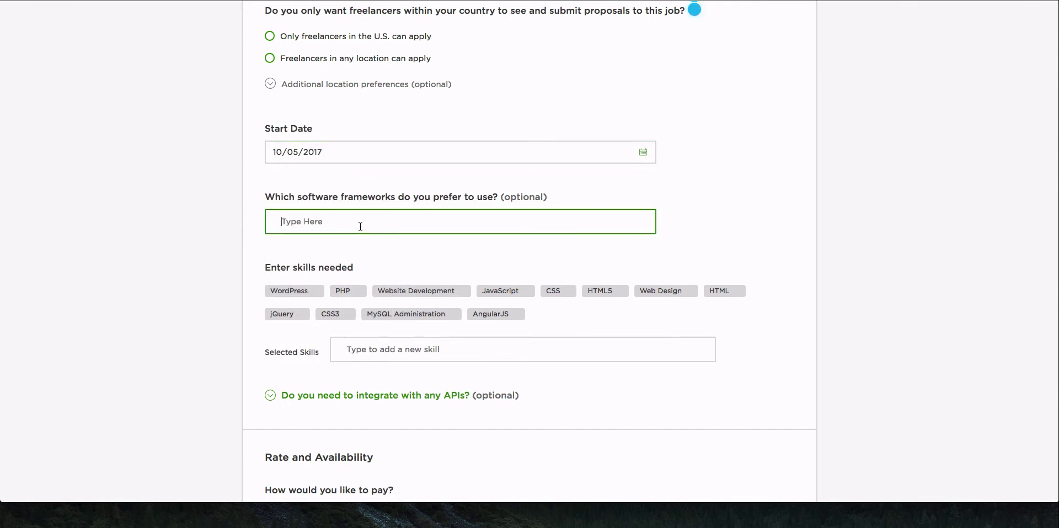
type("w")
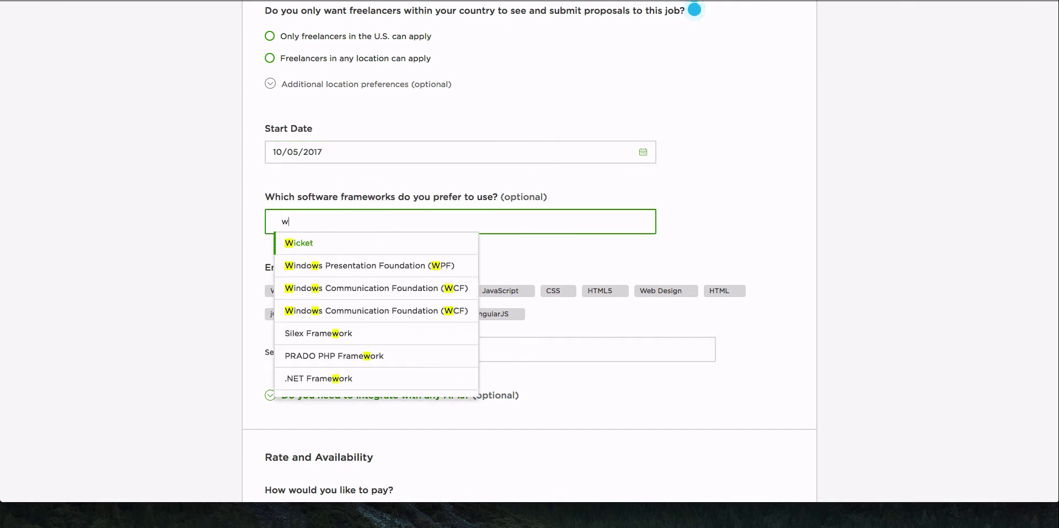
type("ord")
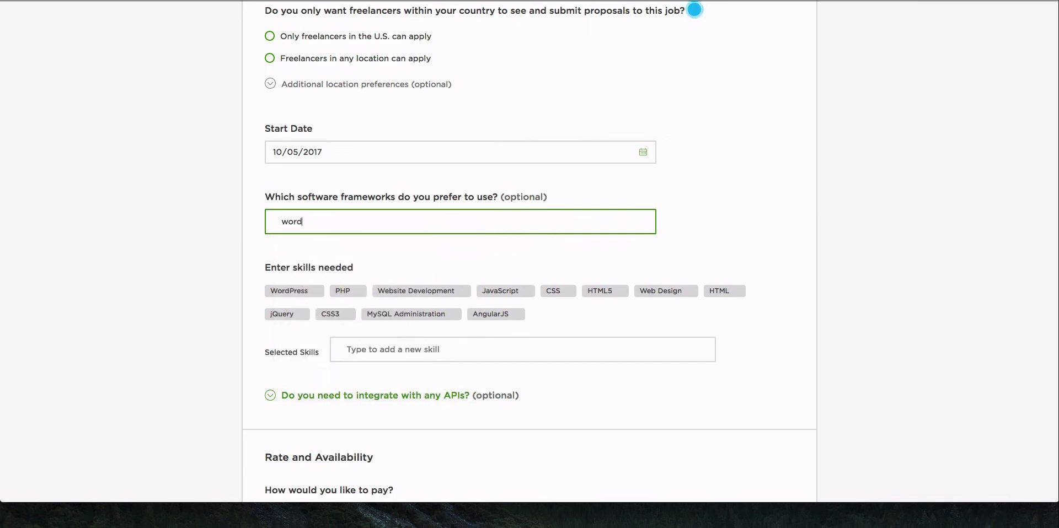
type("p")
key("BackSpace")
key("BackSpace")
key("BackSpace")
key("BackSpace")
key("BackSpace")
left_click(180, 266)
left_click(293, 292)
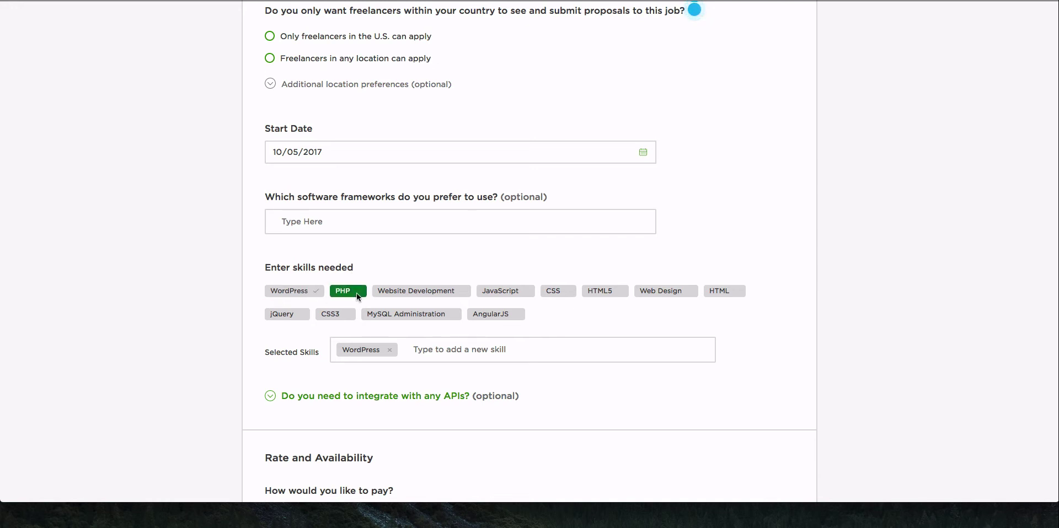
left_click(670, 293)
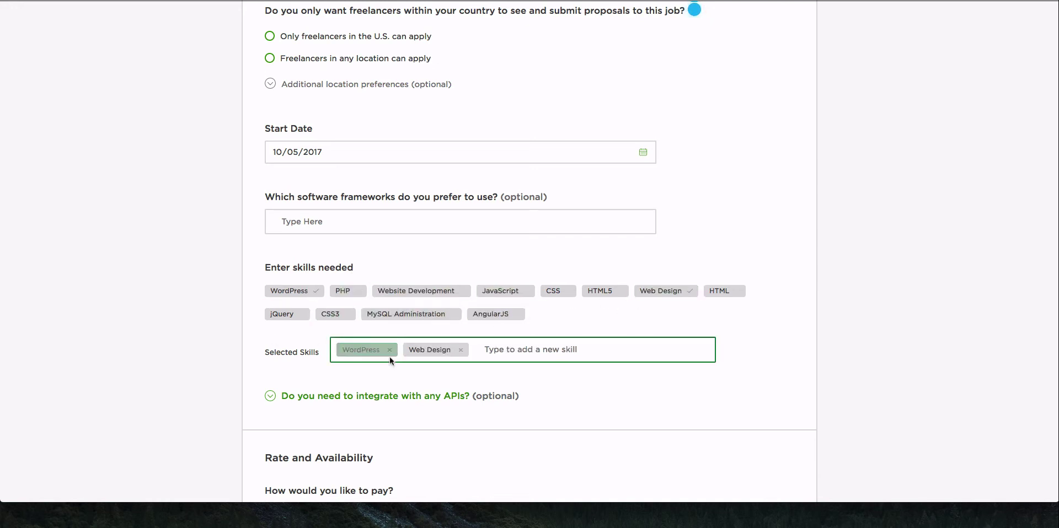
left_click(670, 293)
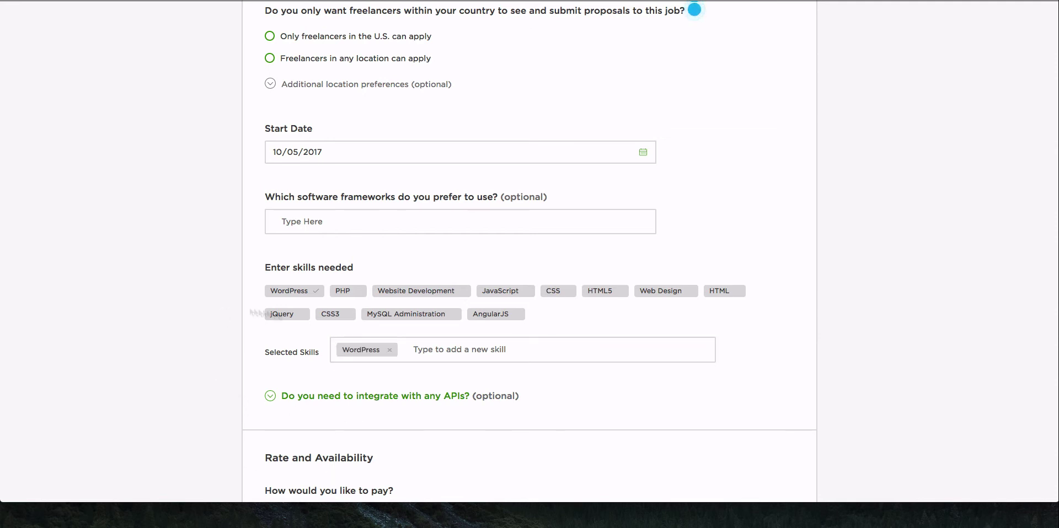
- Show the API integration options, then hide them again
left_click(269, 398)
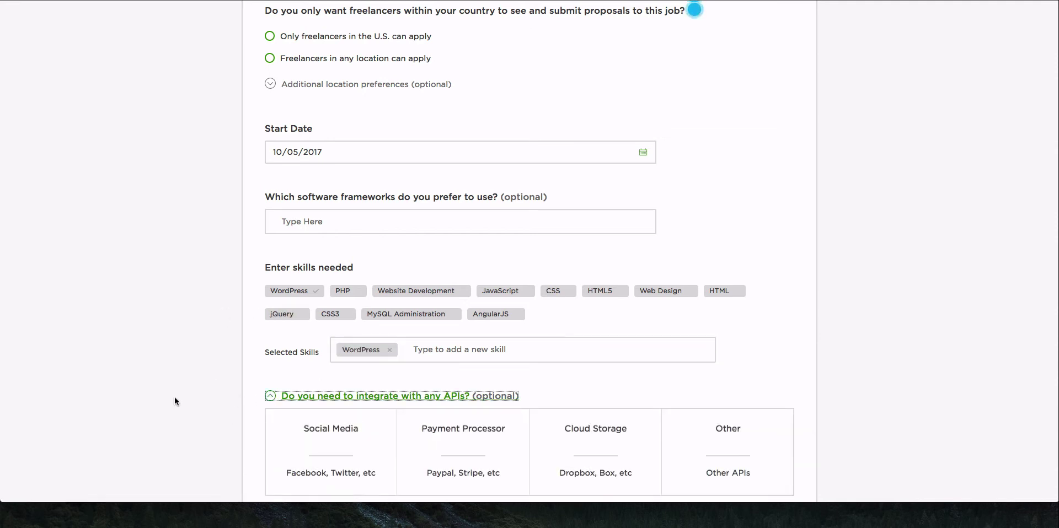
scroll(177, 398, "down", 3)
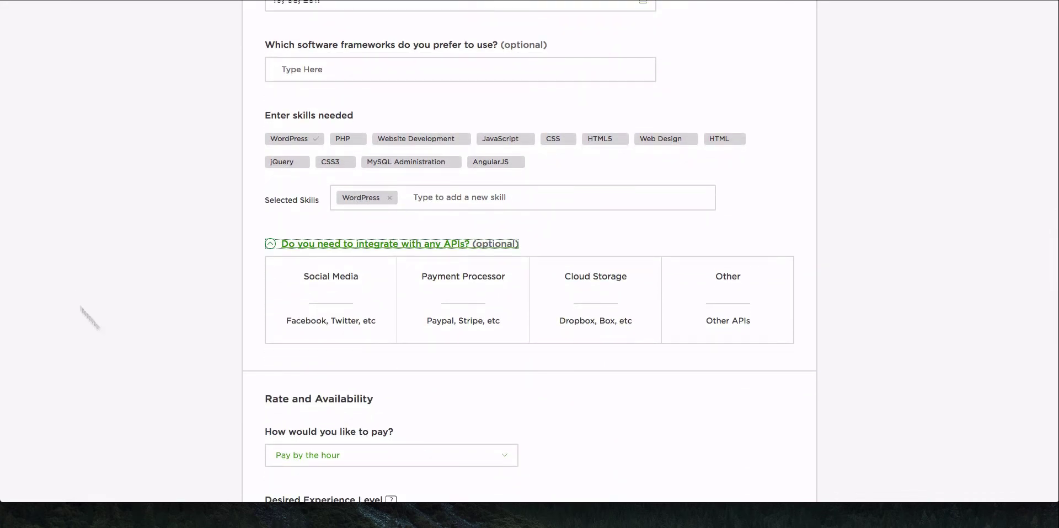
left_click(273, 245)
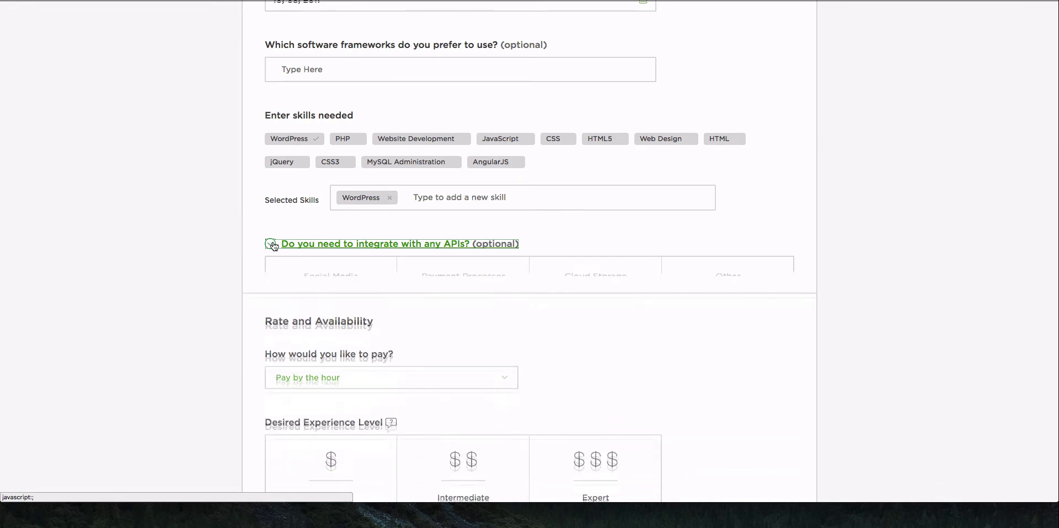
- Choose Intermediate ($20.00 – $40.00 /hr) experience level and read the budget-ranges explanation
scroll(204, 327, "down", 1)
scroll(205, 332, "down", 2)
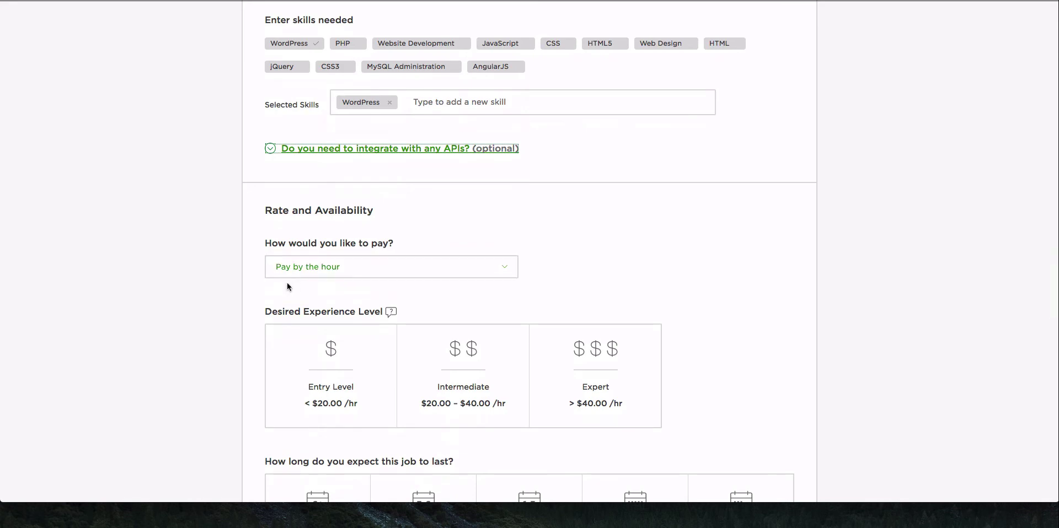
scroll(226, 290, "down", 2)
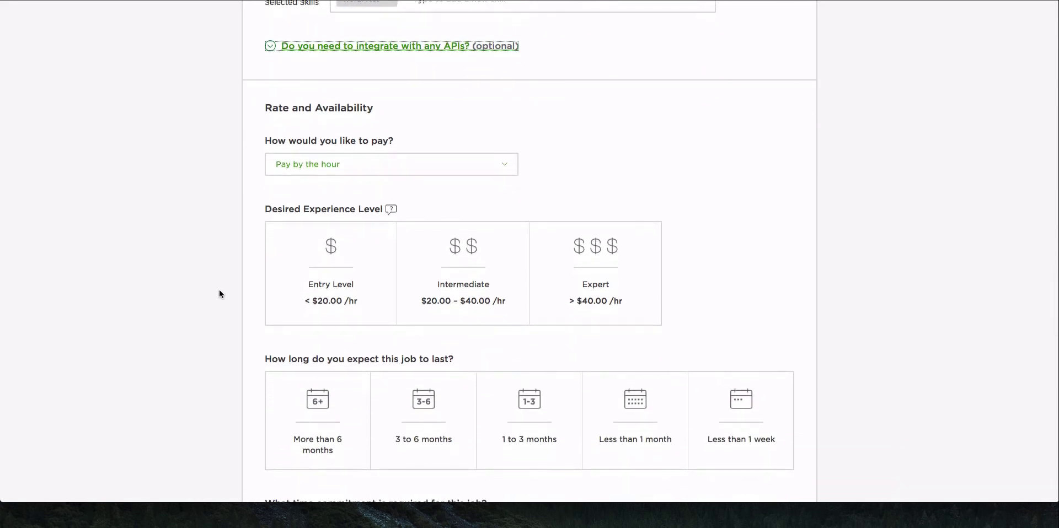
left_click(449, 273)
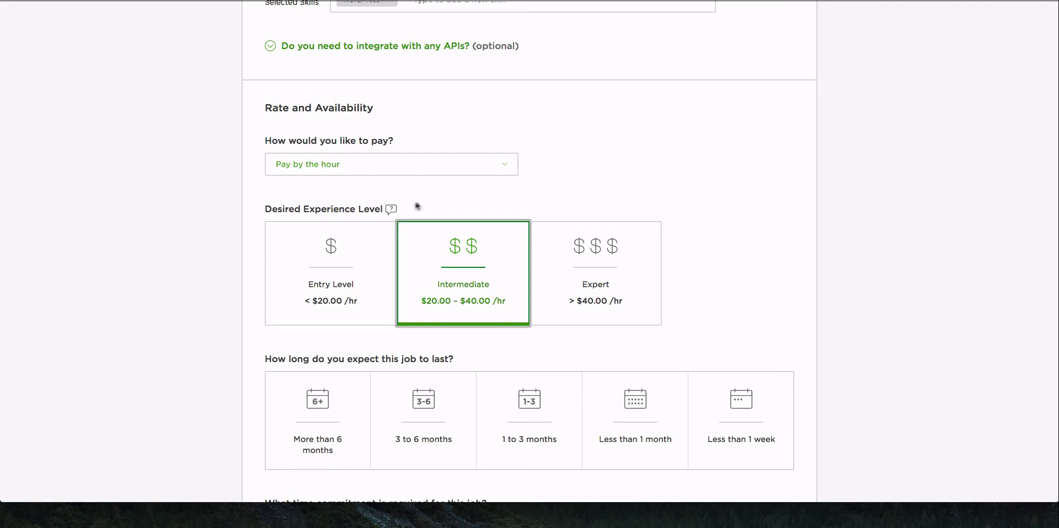
left_click(390, 210)
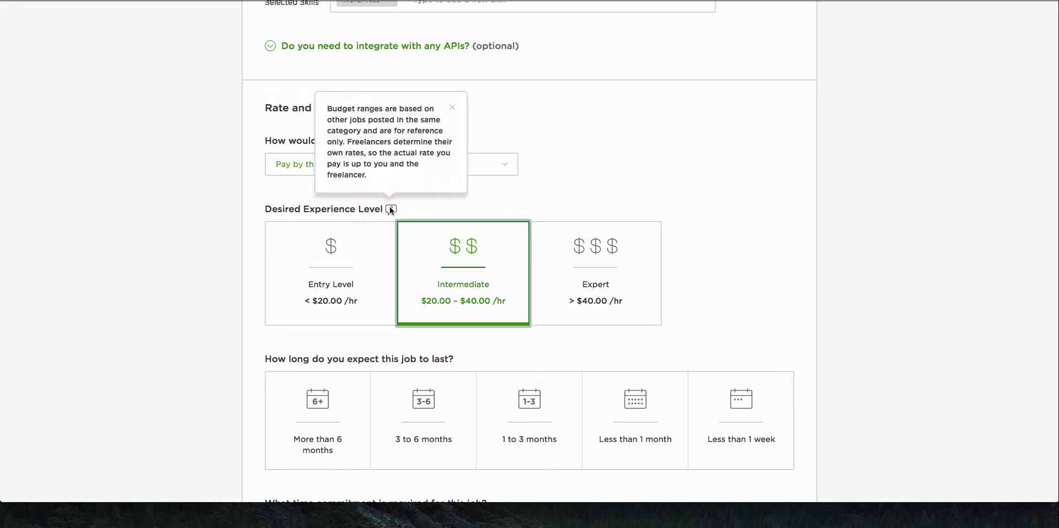
left_click(191, 263)
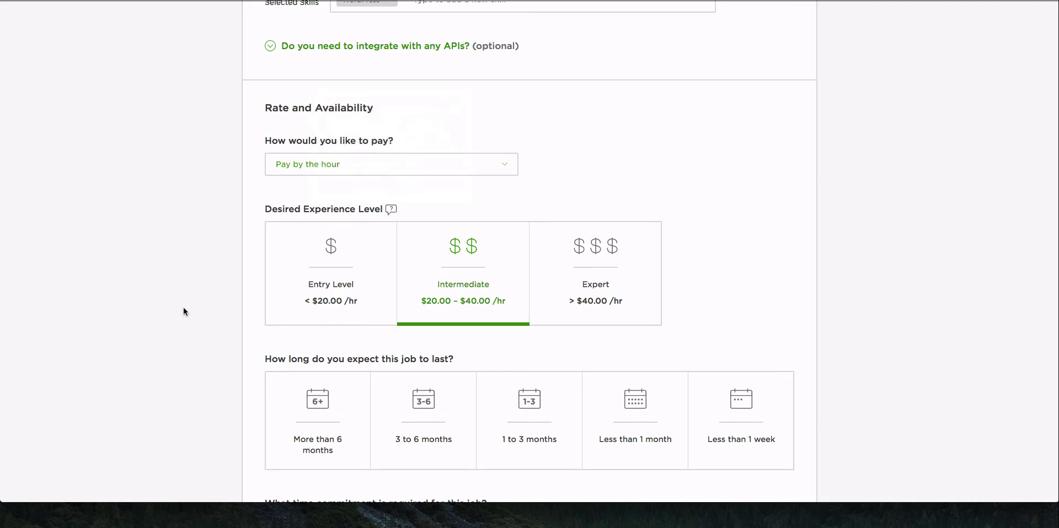
scroll(184, 312, "down", 5)
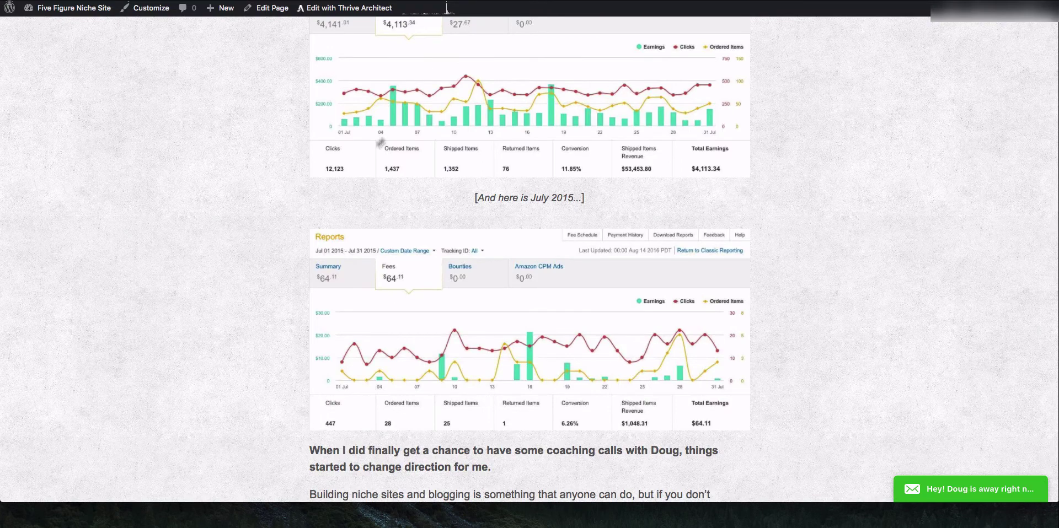
scroll(353, 152, "down", 2)
scroll(340, 150, "up", 10)
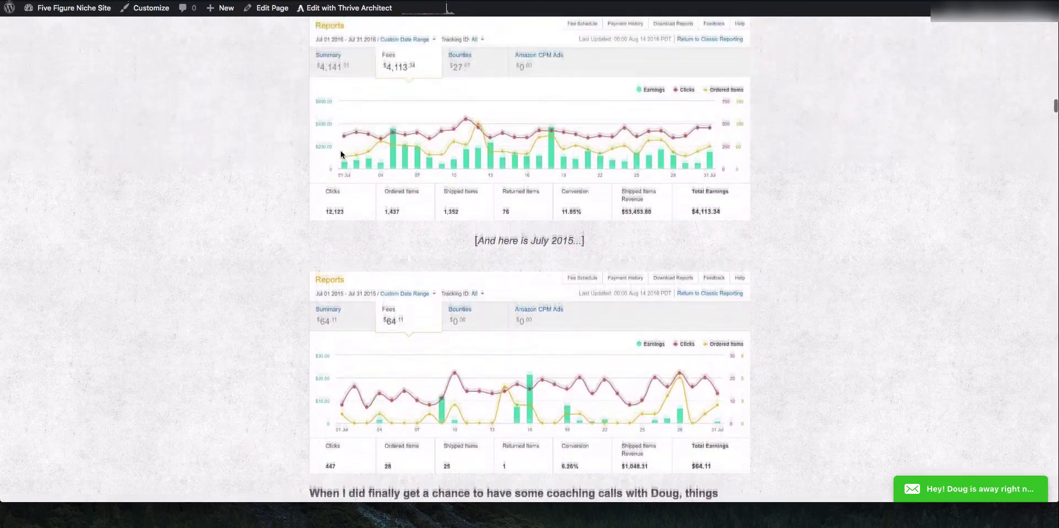
scroll(345, 160, "up", 1)
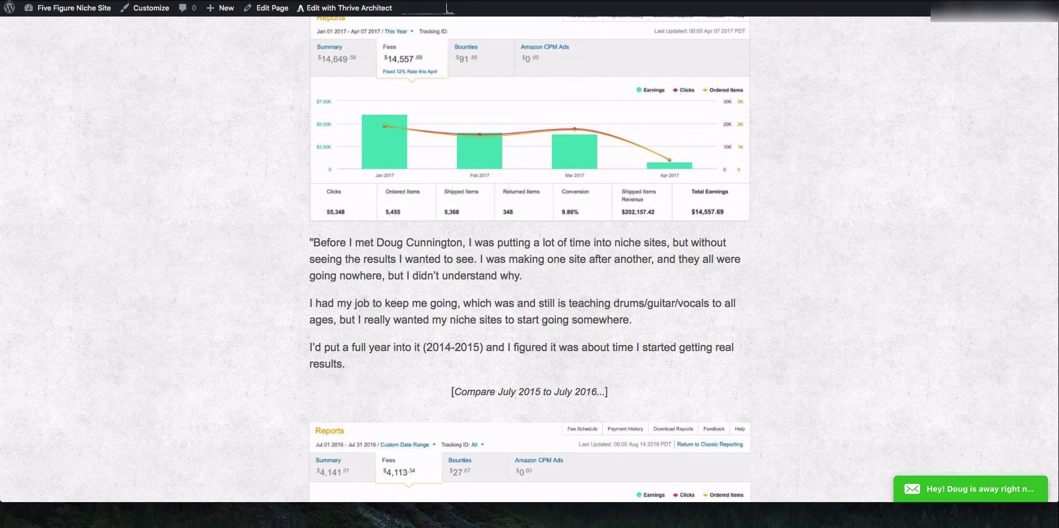
scroll(333, 244, "up", 15)
scroll(328, 73, "up", 5)
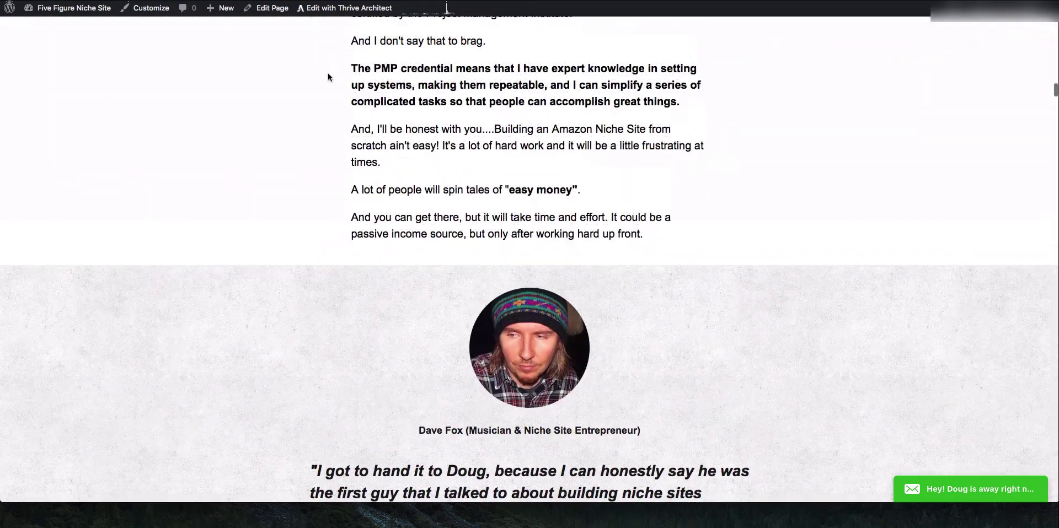
left_click_drag(327, 73, 439, 466)
scroll(439, 466, "down", 7)
left_click_drag(283, 158, 379, 429)
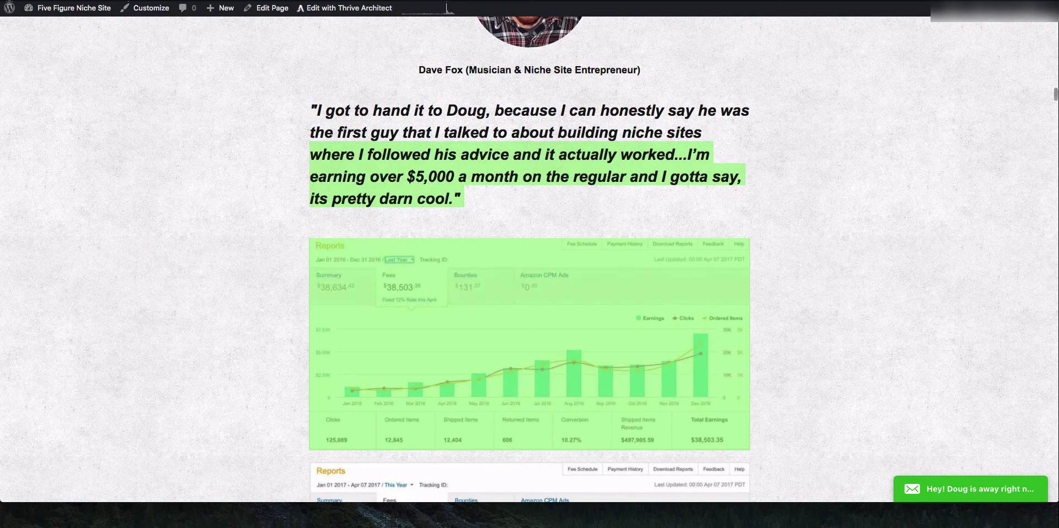
left_click(399, 127)
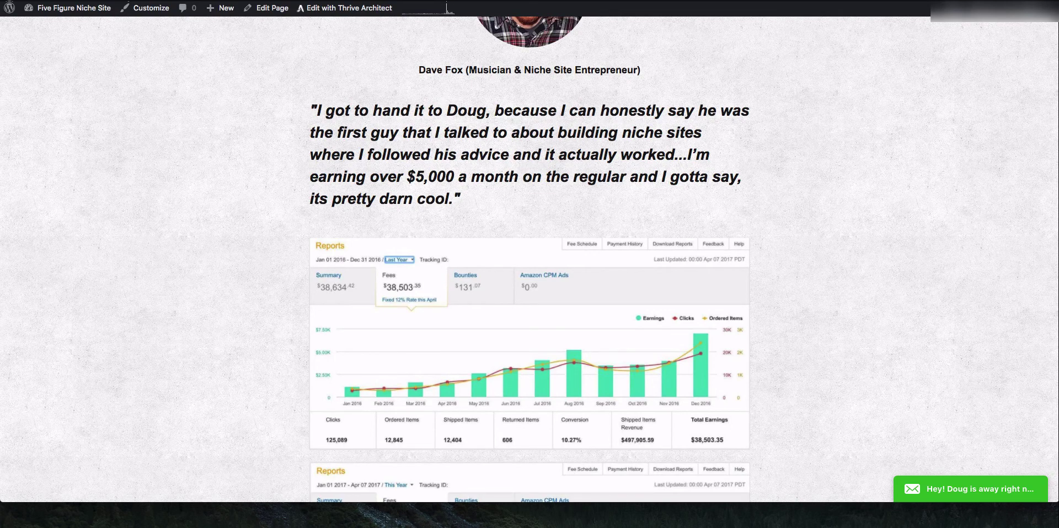
- View the sales page's HTML source, then close it and return to the Upwork job form
right_click(189, 153)
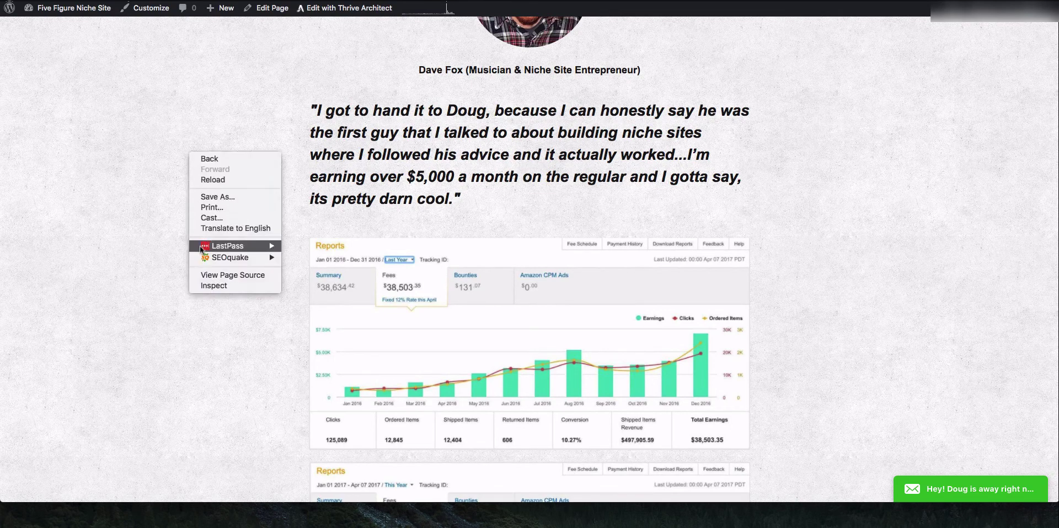
left_click(206, 276)
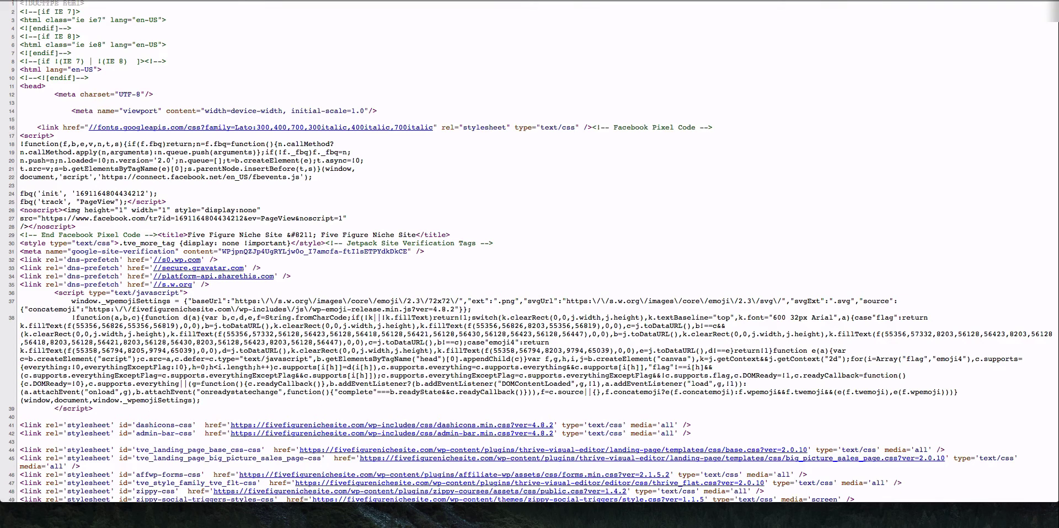
key("super+w")
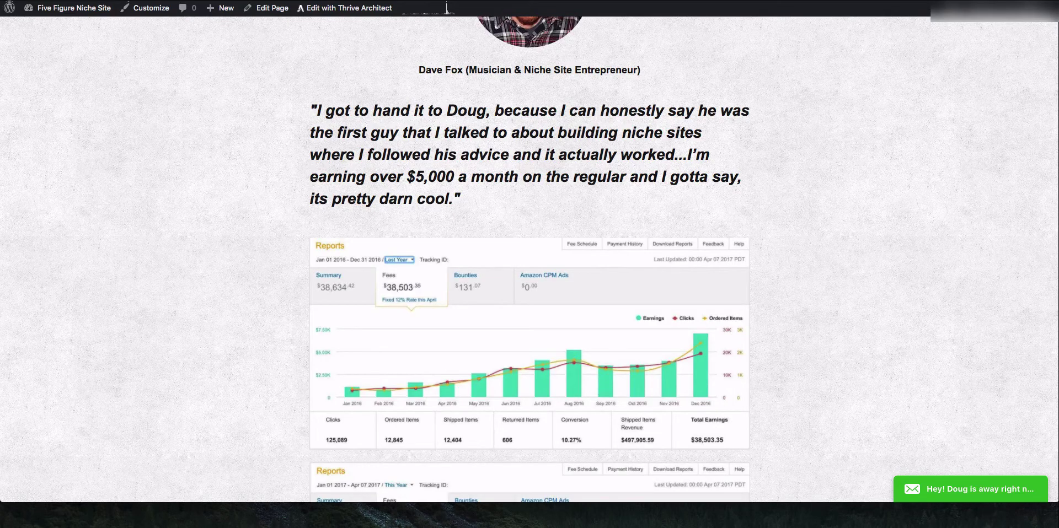
key("super+w")
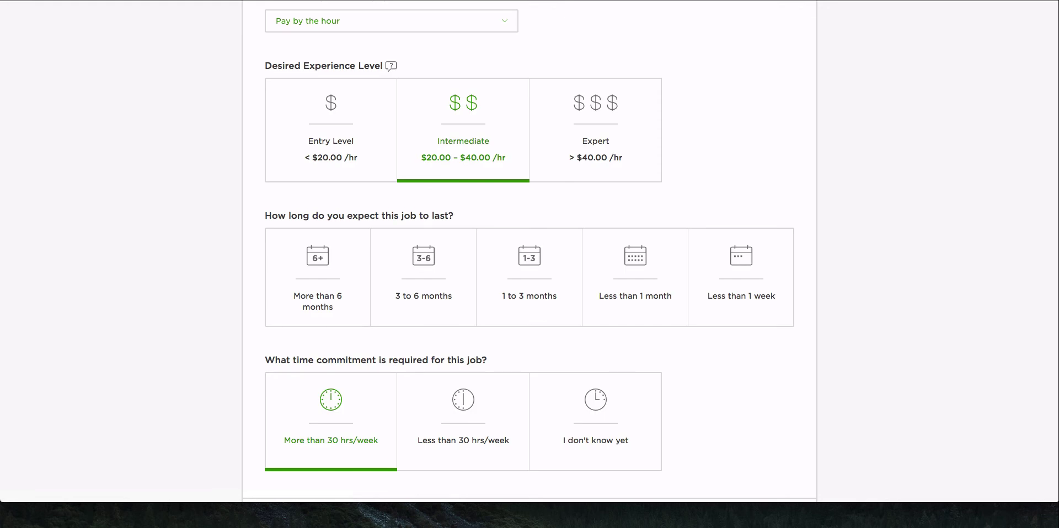
- Choose 'Less than 1 week' duration and a 'Less than 30 hrs/week' time commitment
left_click(765, 278)
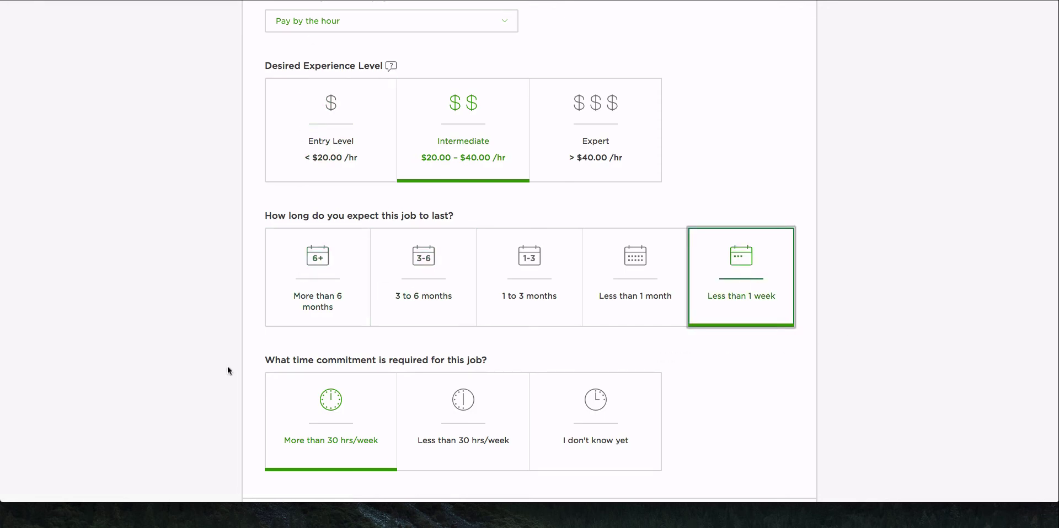
scroll(227, 367, "down", 3)
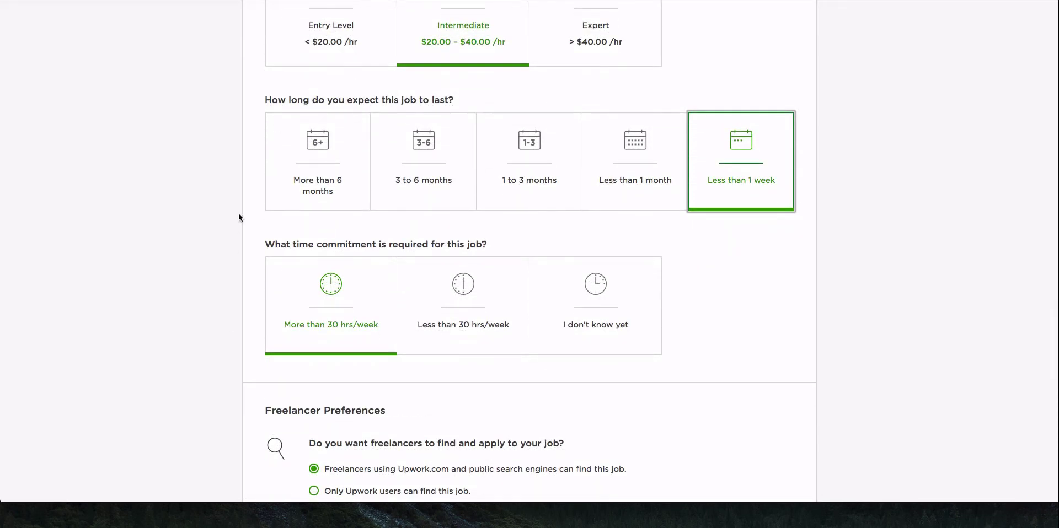
left_click(454, 308)
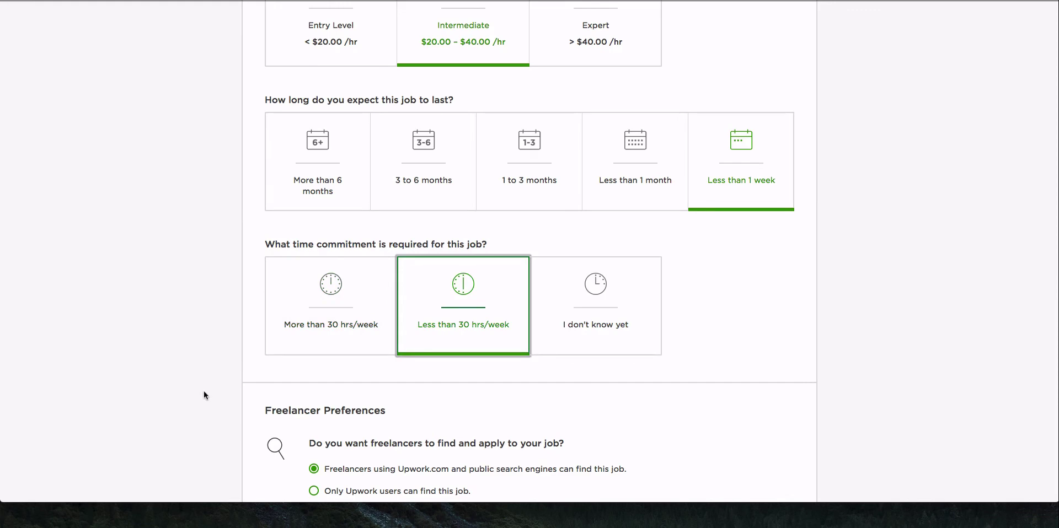
- Under Freelancer Preferences, select 'Only Upwork users can find this job.'
scroll(204, 397, "down", 5)
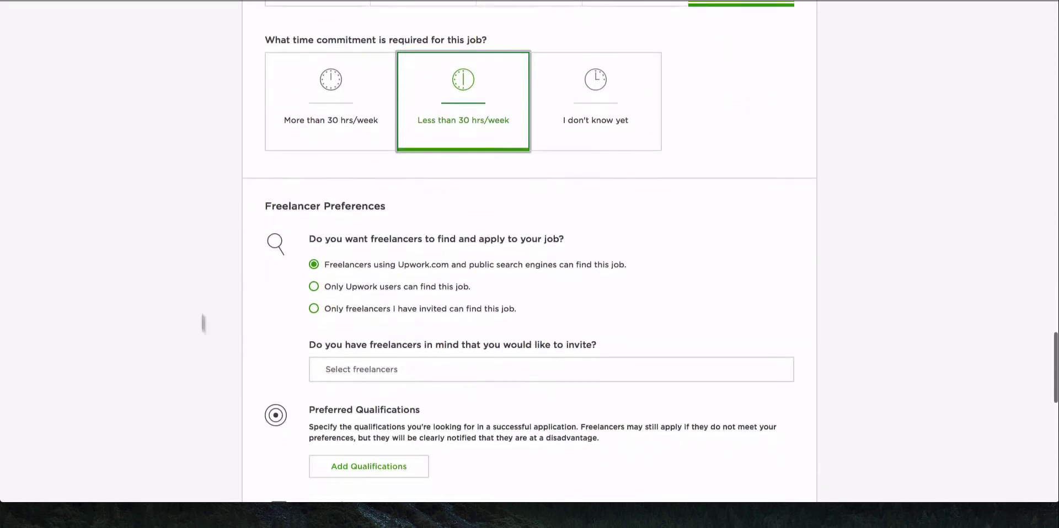
left_click(327, 285)
scroll(346, 288, "down", 1)
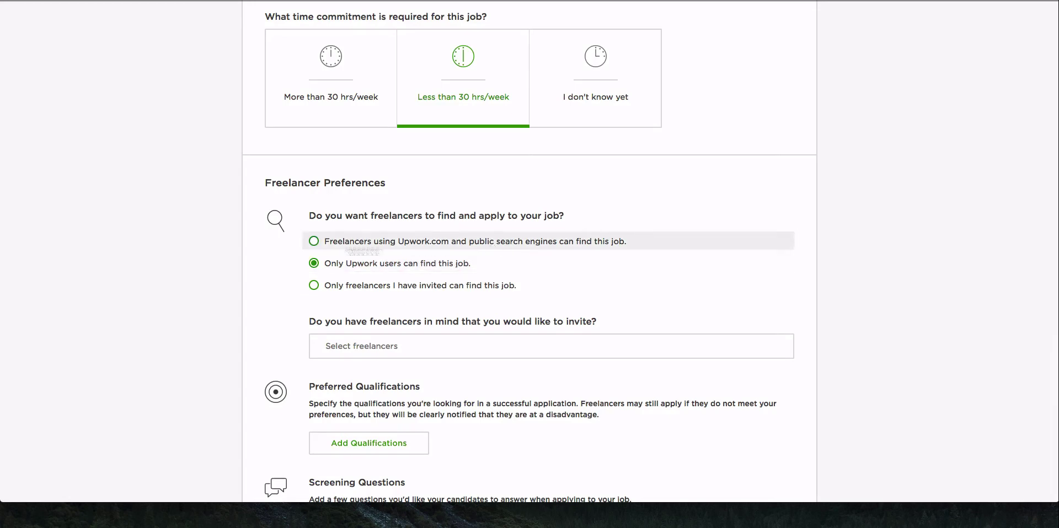
scroll(280, 286, "down", 3)
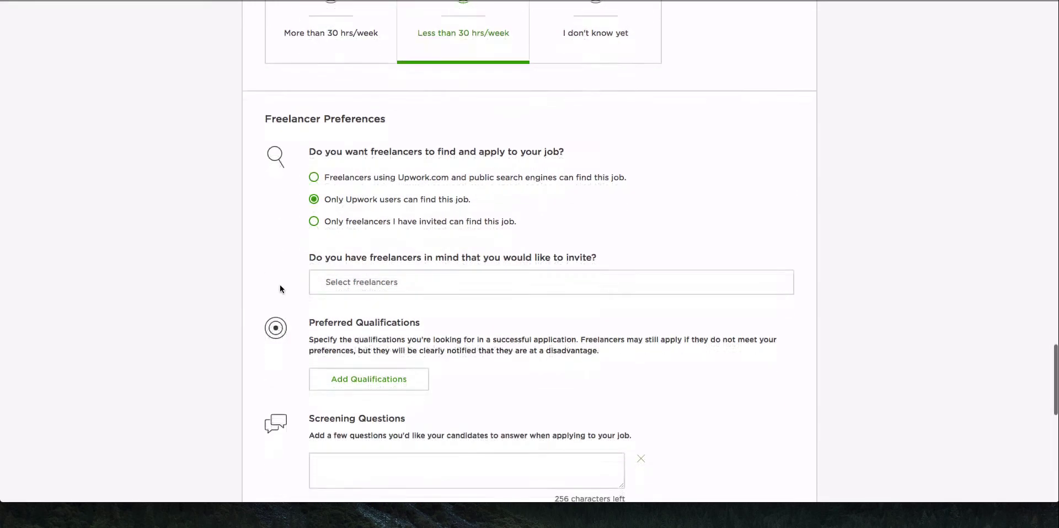
scroll(279, 287, "down", 1)
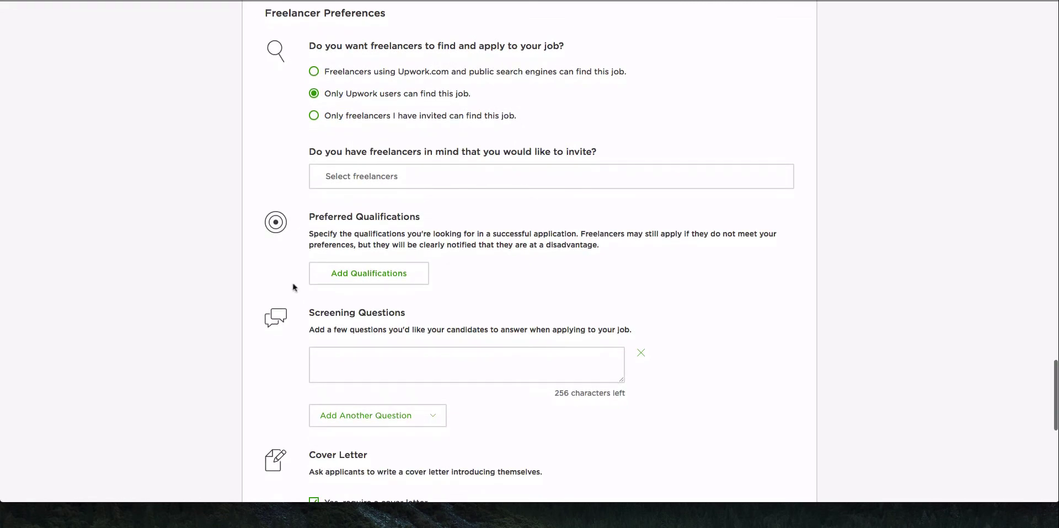
- Keep the preferred qualifications at 90% Job Success & up and No preference freelancer type
left_click(334, 279)
scroll(283, 287, "down", 2)
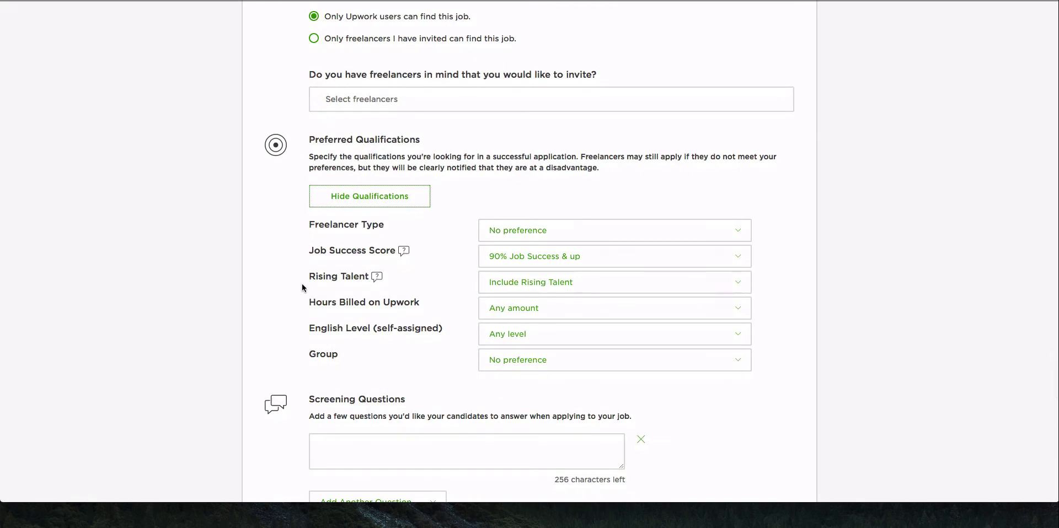
left_click(529, 262)
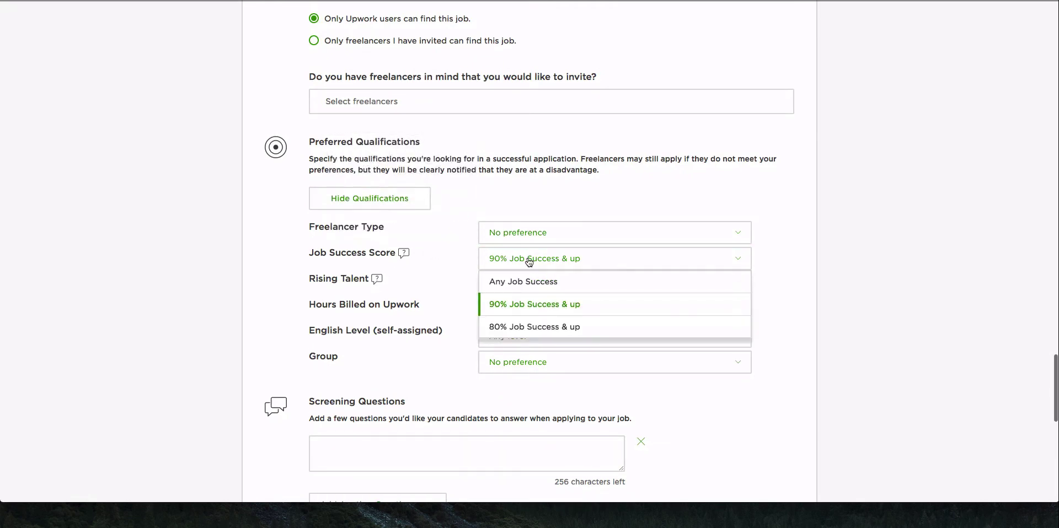
left_click(581, 304)
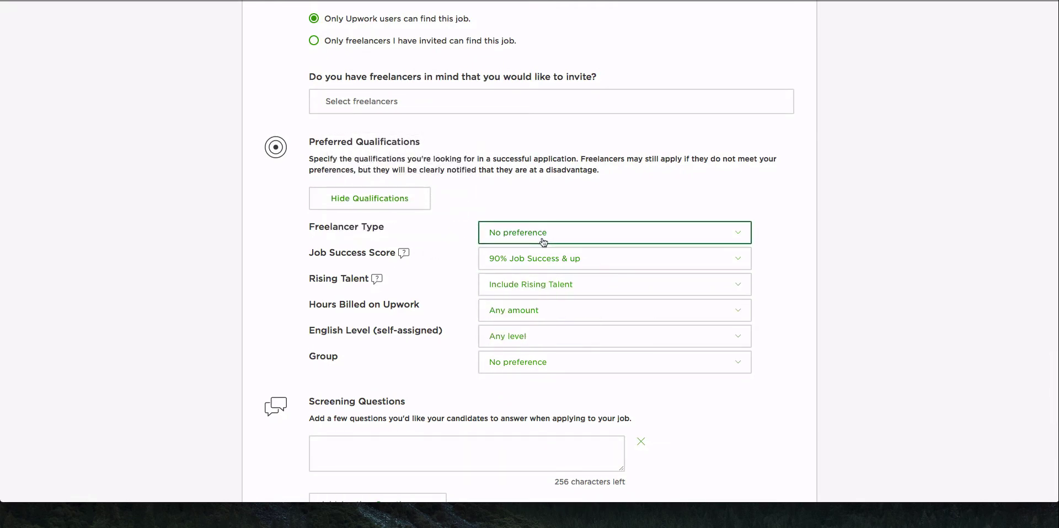
left_click(485, 231)
left_click(596, 197)
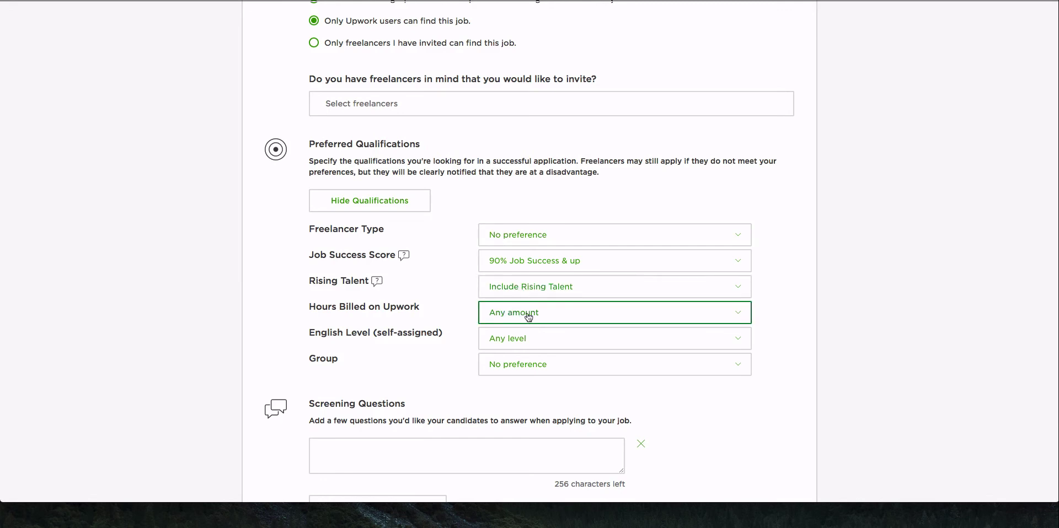
- Require at least 100 hours billed, leaving English level and group unchanged
left_click(549, 316)
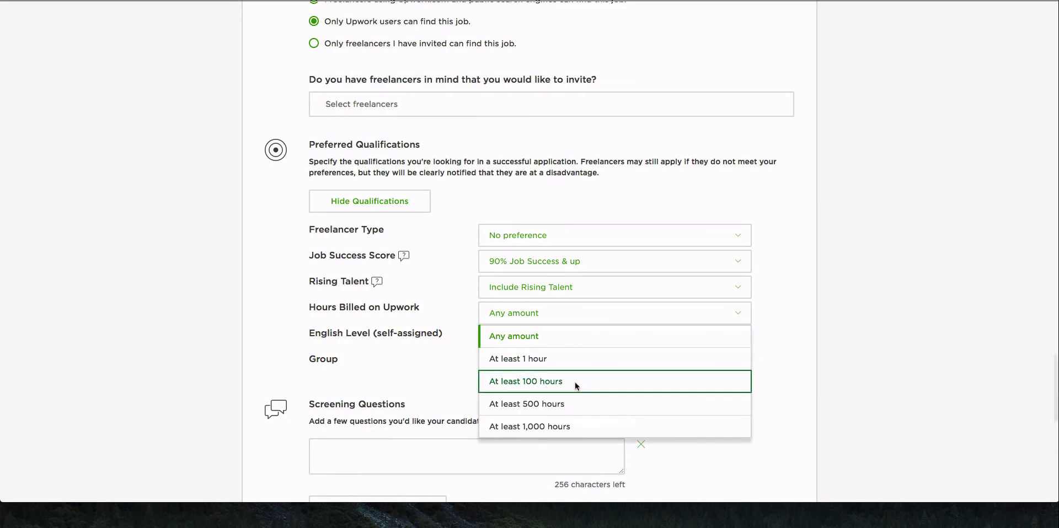
left_click(553, 383)
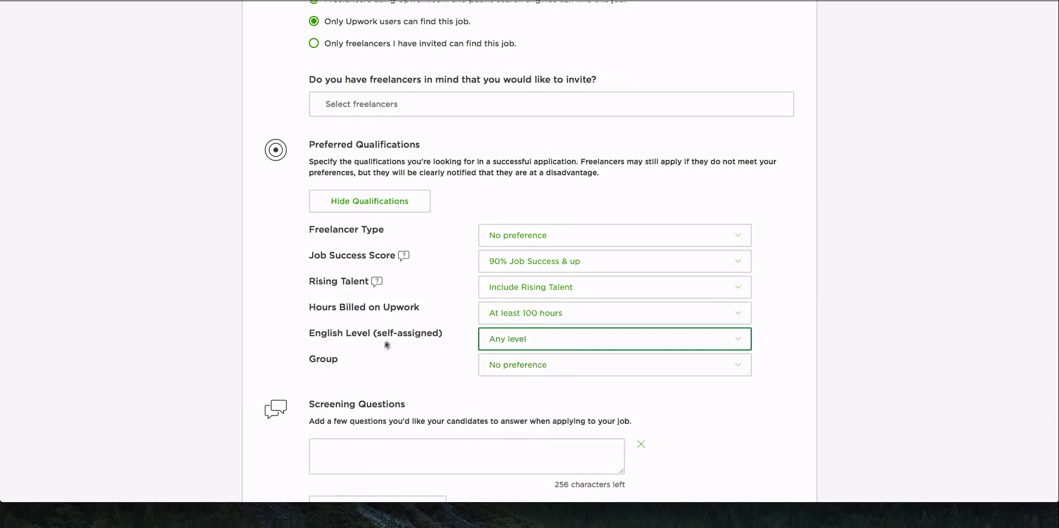
left_click(557, 345)
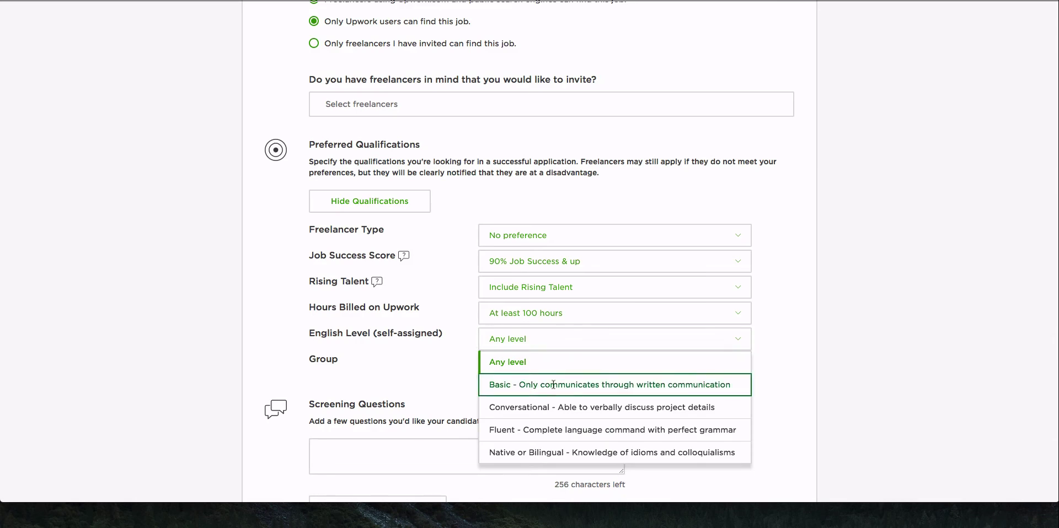
left_click(413, 356)
left_click(526, 365)
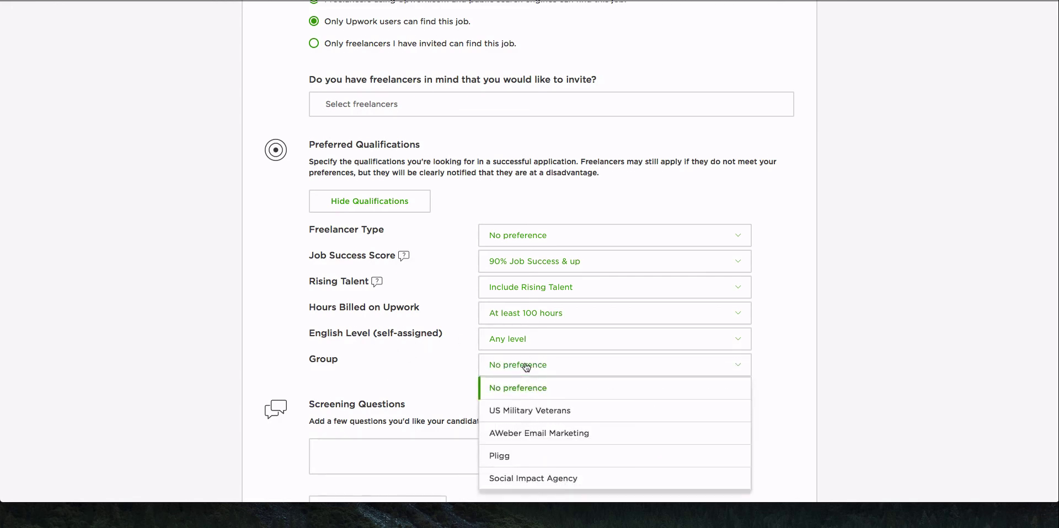
scroll(524, 370, "down", 2)
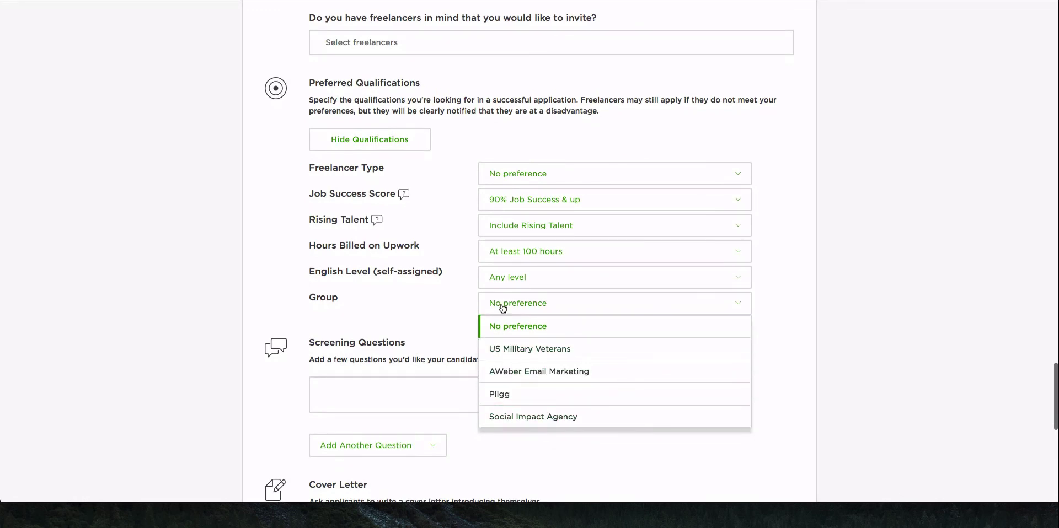
left_click(441, 307)
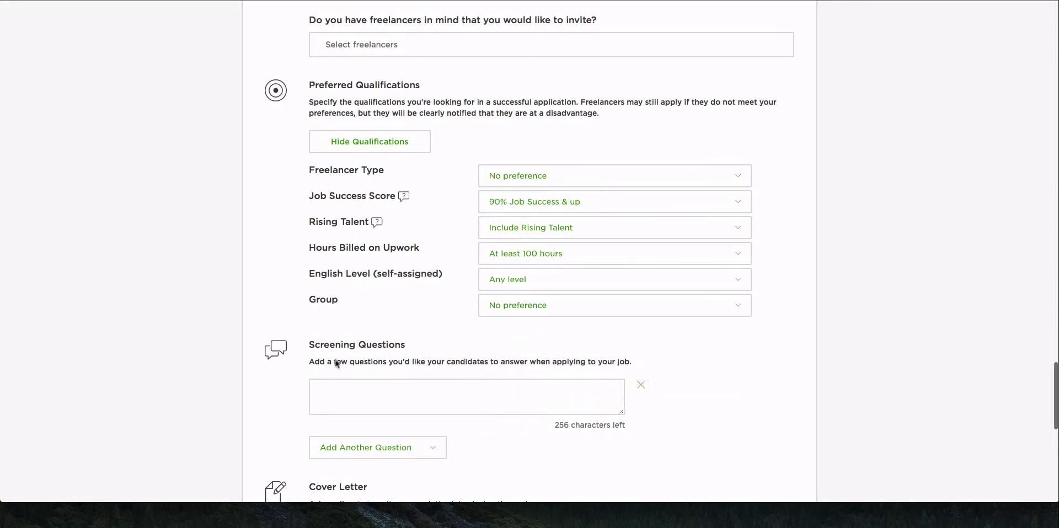
- Enter a screening question asking whether applicants migrated a Thrive Architect page, and to describe it
scroll(325, 317, "down", 1)
left_click(344, 342)
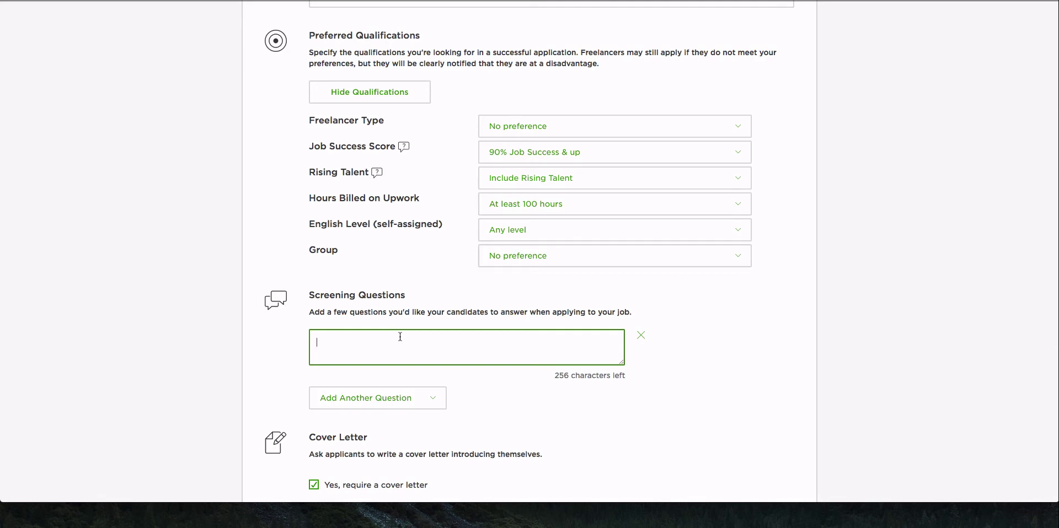
type("H")
type("ave you migrated a")
type(" page")
type(" d")
key("BackSpace")
key("BackSpace")
type("from Thriv")
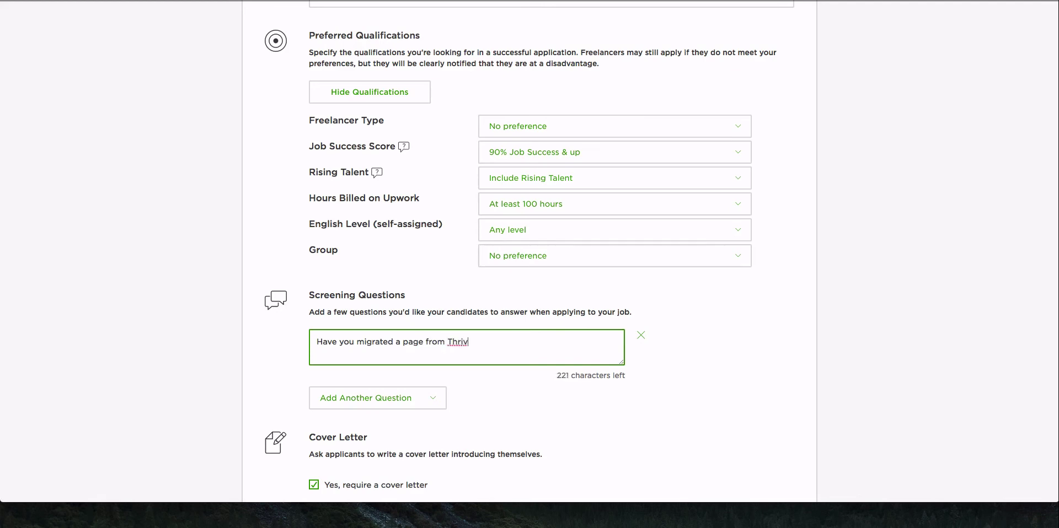
type("e Acrchitect (or any")
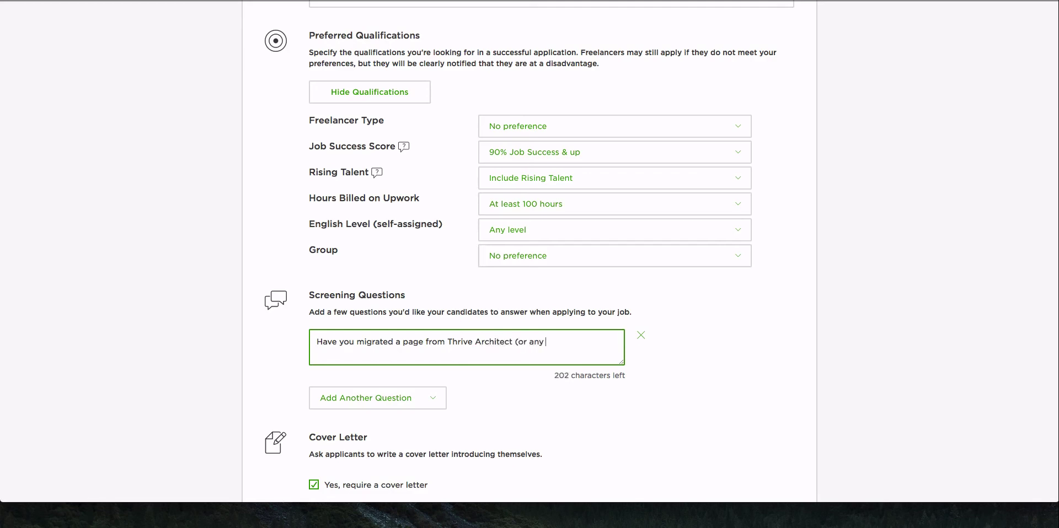
type("t other page builder)?")
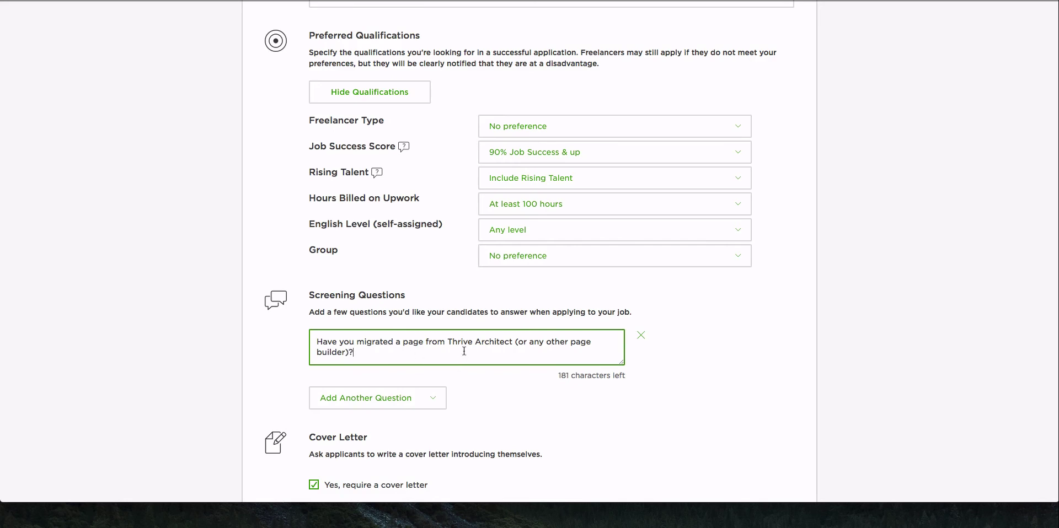
type(" Of")
key("BackSpace")
key("BackSpace")
type("If so, tell me about it.")
key("BackSpace")
type("L")
key("BackSpace")
type("?")
scroll(472, 436, "down", 1)
- Save the Thrive Architect migration job as a draft from the bottom of the form
scroll(471, 440, "down", 1)
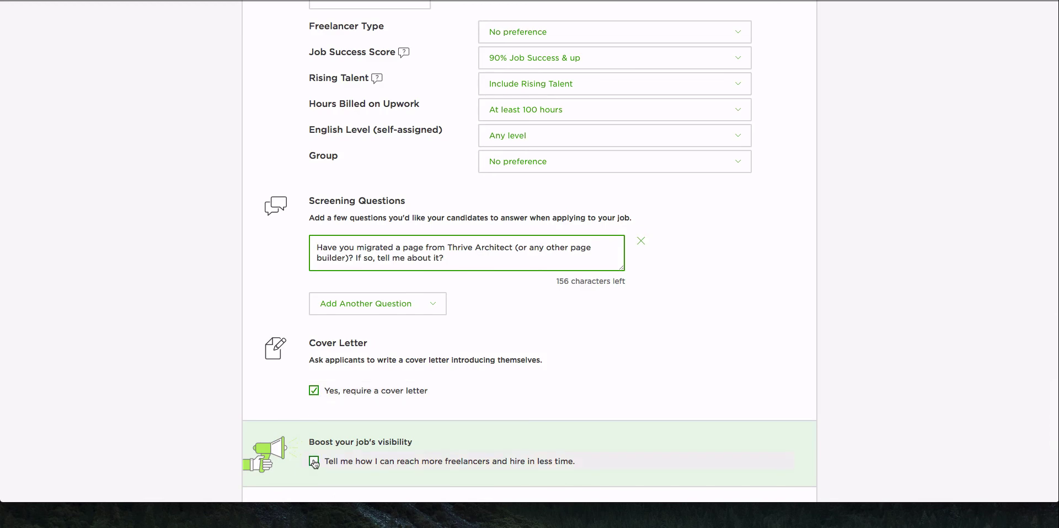
scroll(314, 462, "down", 3)
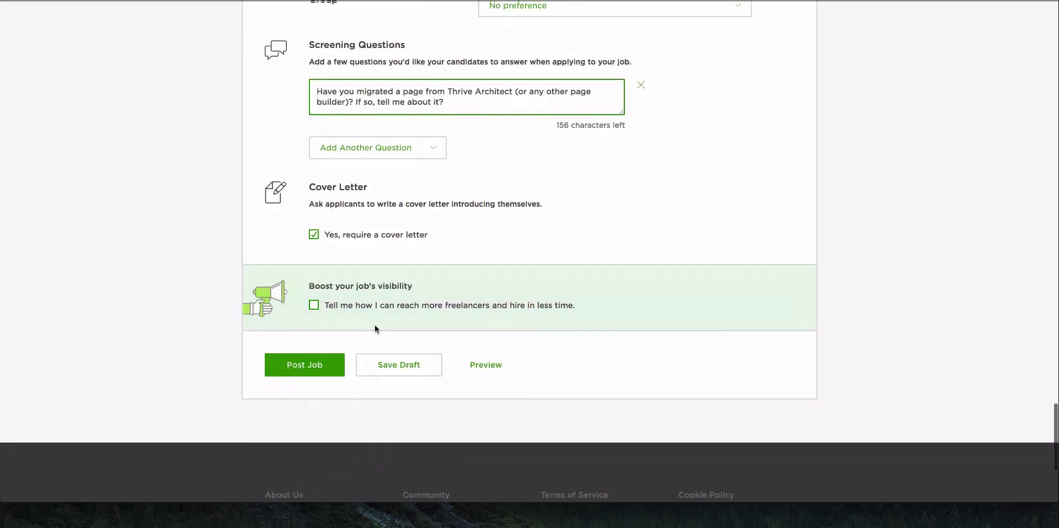
left_click(403, 366)
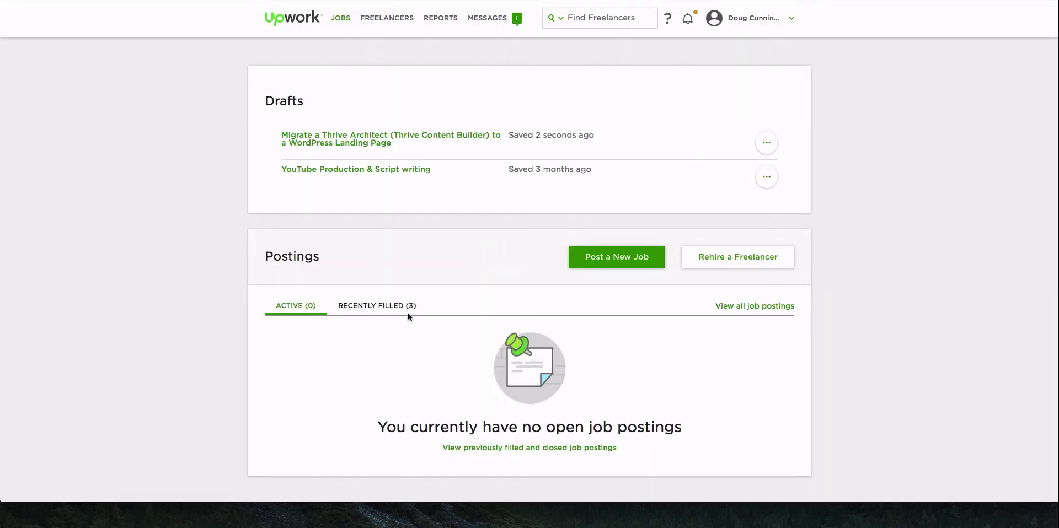
- Reopen the migration draft and insert 'Sales Page' before the parenthesis in the job title
left_click(366, 145)
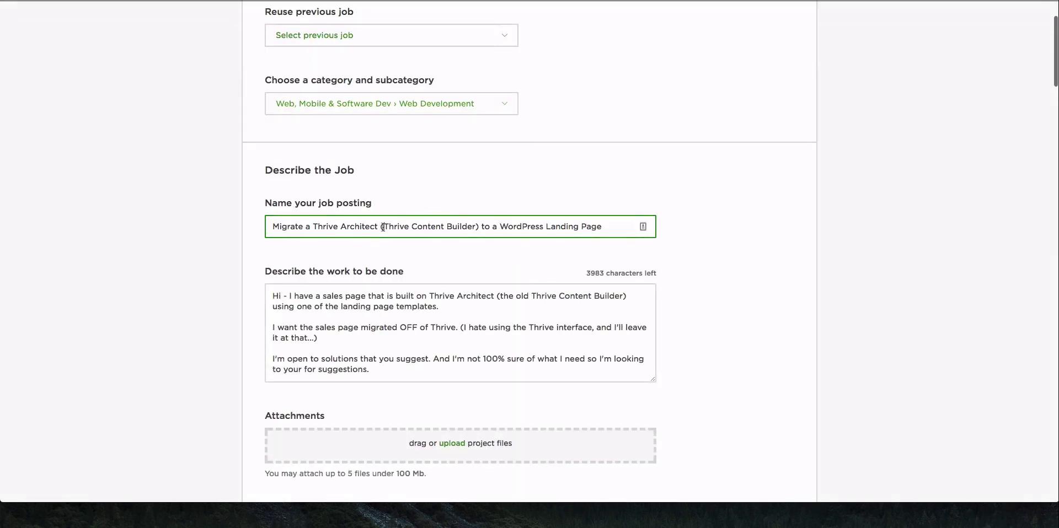
left_click_drag(383, 227, 386, 235)
key("Left")
type("Sales Page")
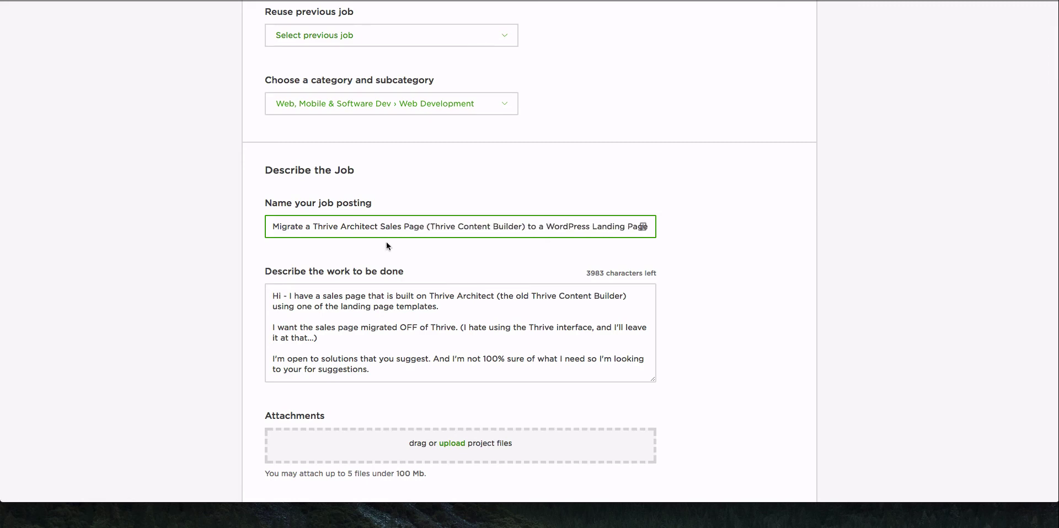
left_click_drag(545, 227, 666, 229)
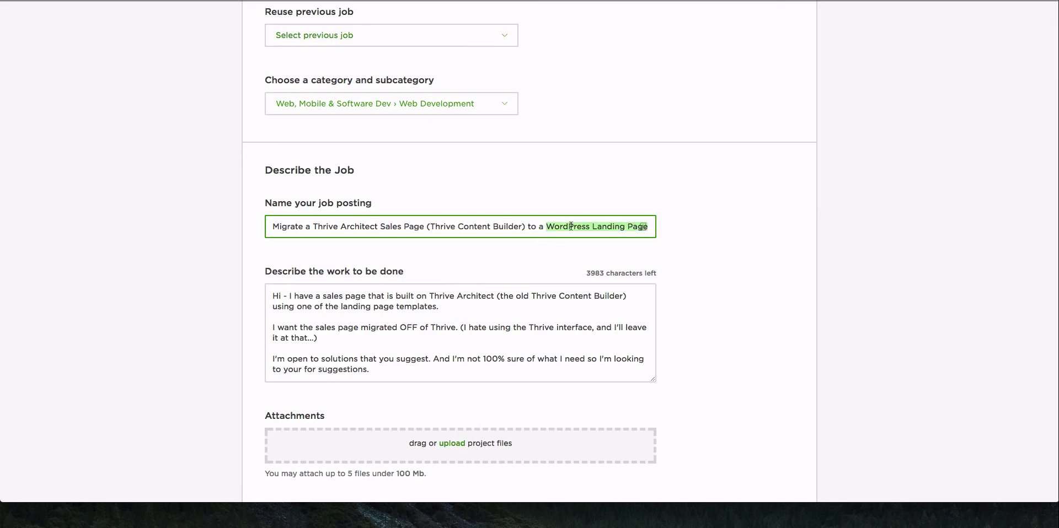
- Review the any-location setting, 10/04/2017 start date and WordPress skill, dismissing the location tip
left_click(322, 301)
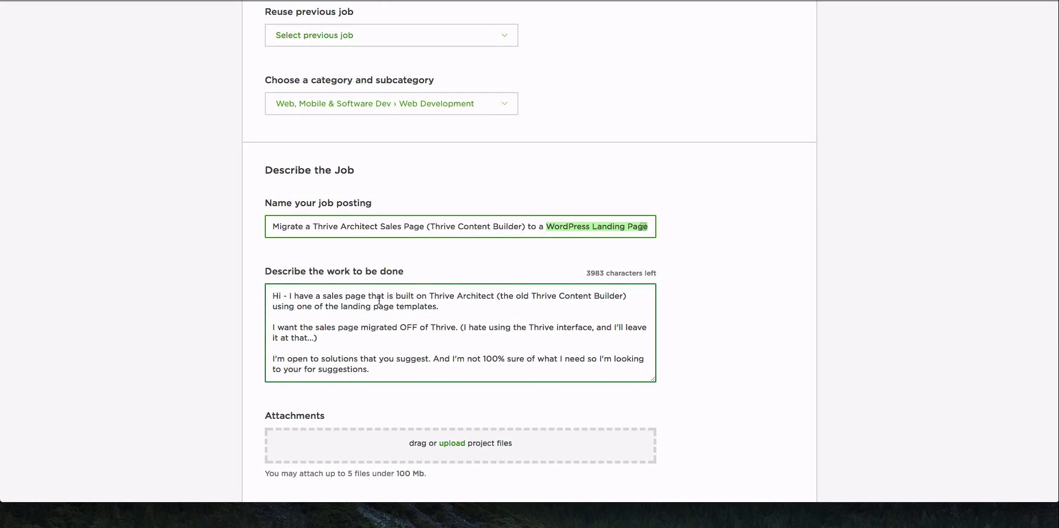
scroll(506, 304, "down", 5)
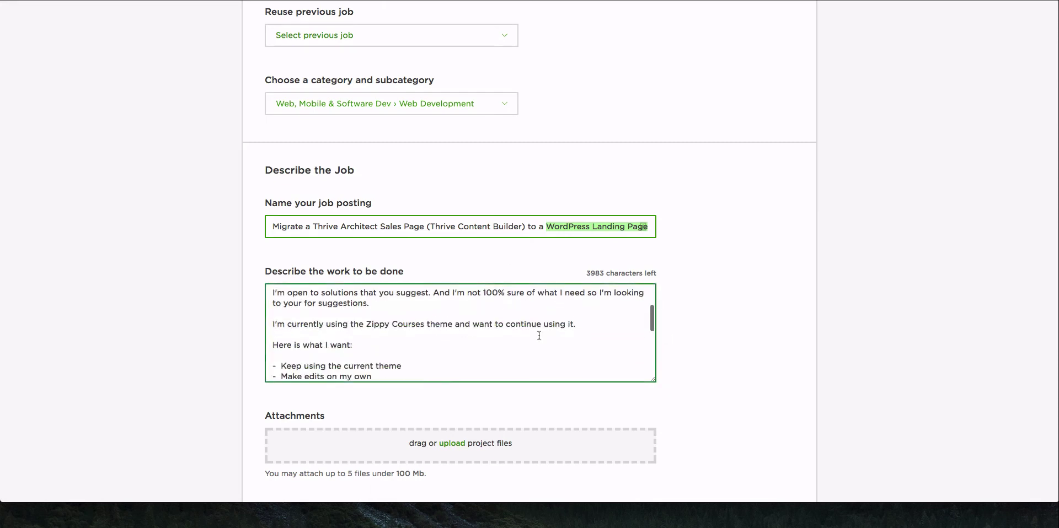
scroll(539, 337, "down", 10)
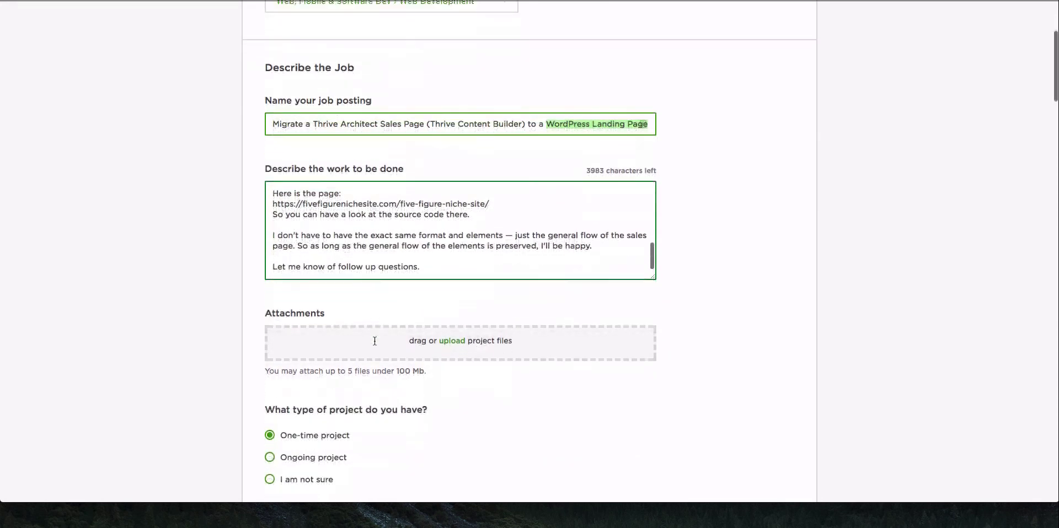
scroll(287, 347, "down", 4)
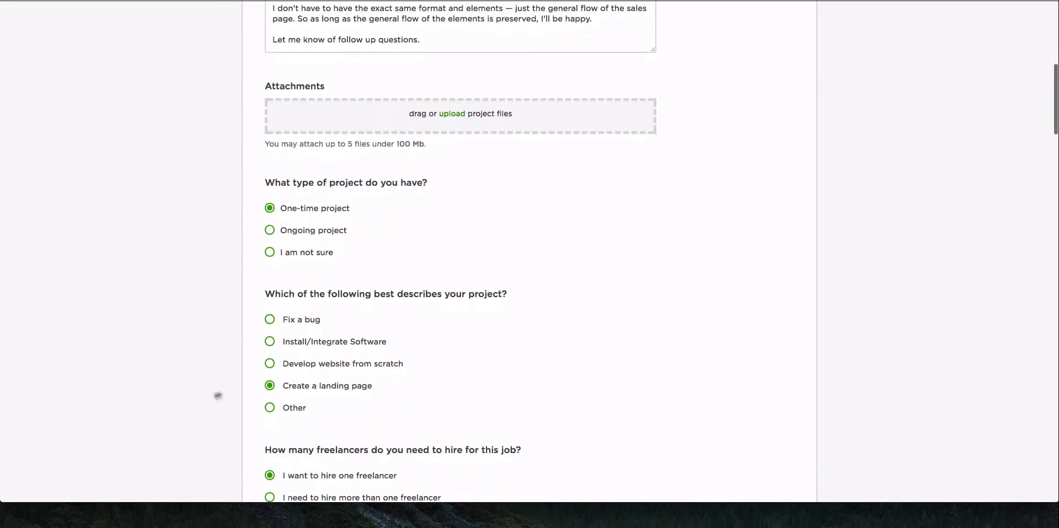
scroll(243, 385, "down", 5)
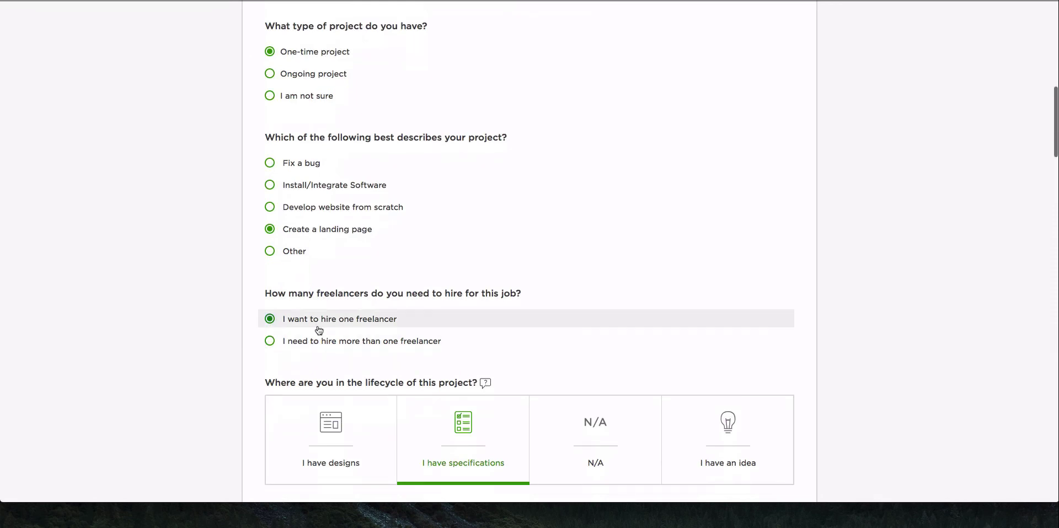
scroll(147, 340, "down", 7)
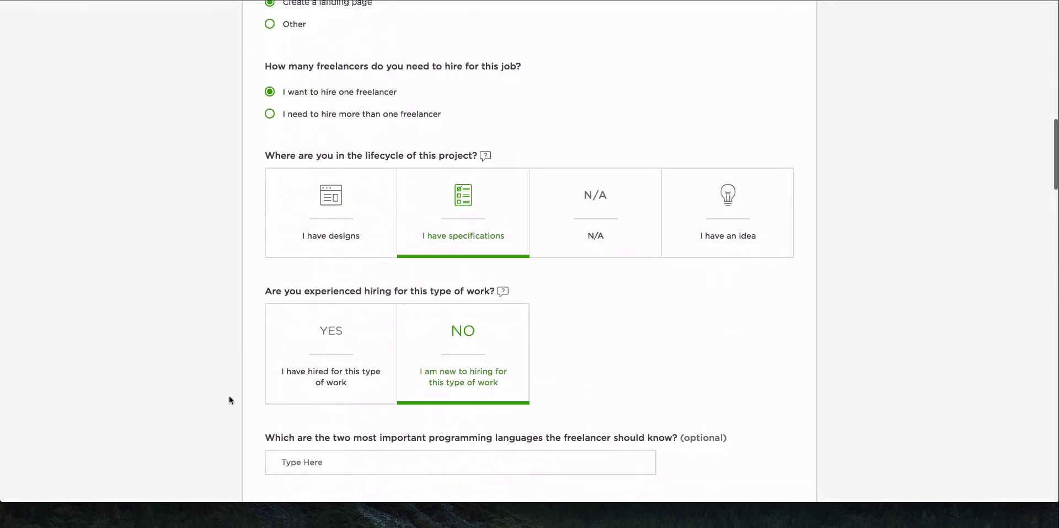
scroll(230, 395, "down", 3)
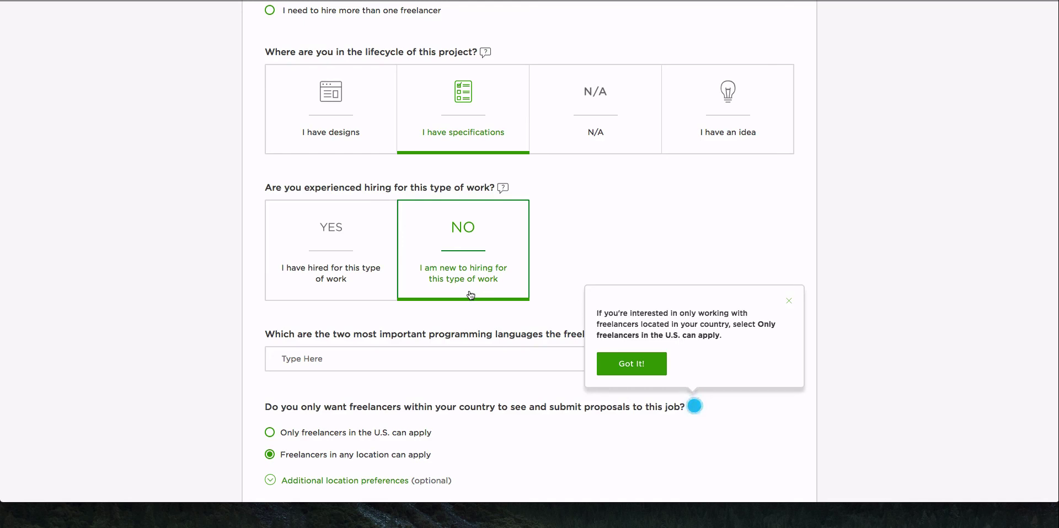
scroll(154, 326, "down", 1)
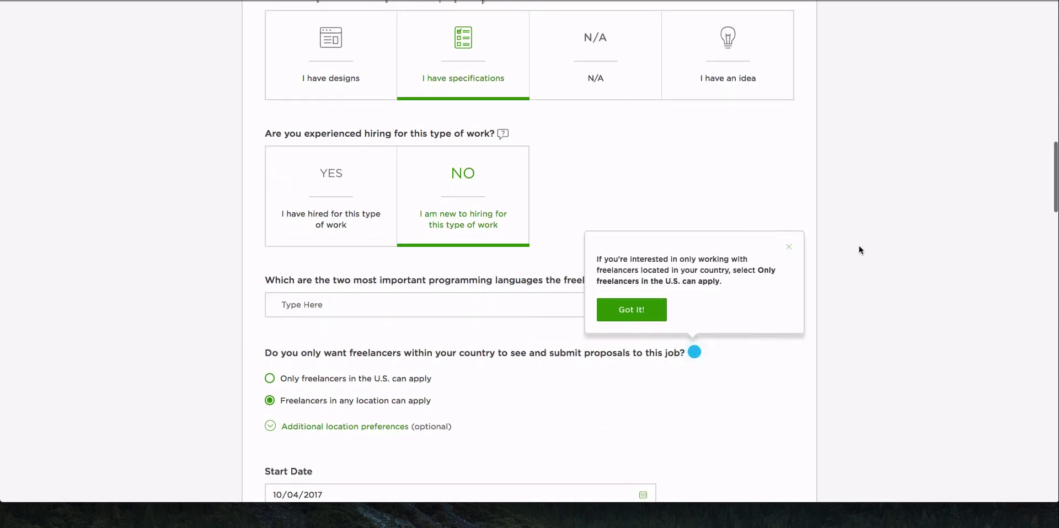
left_click(789, 247)
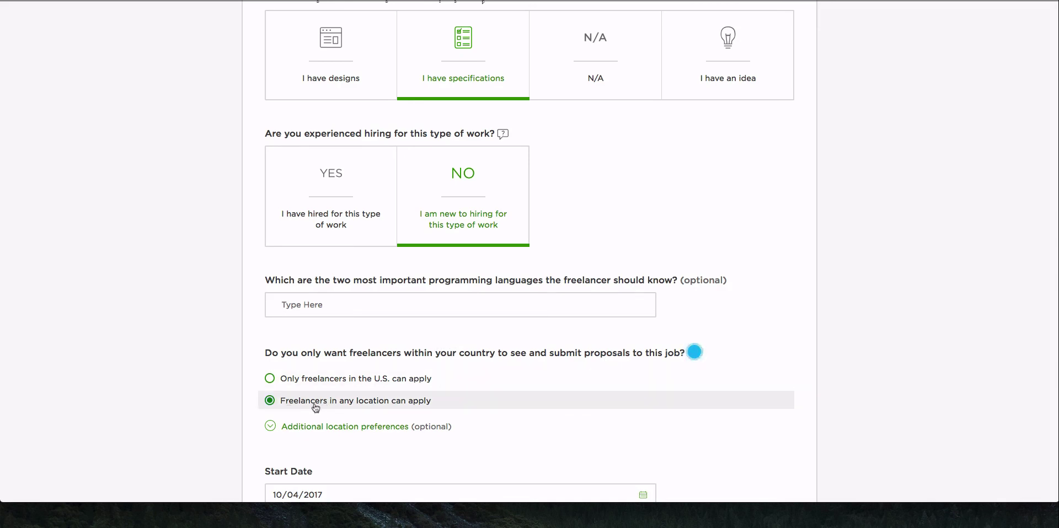
scroll(202, 409, "down", 4)
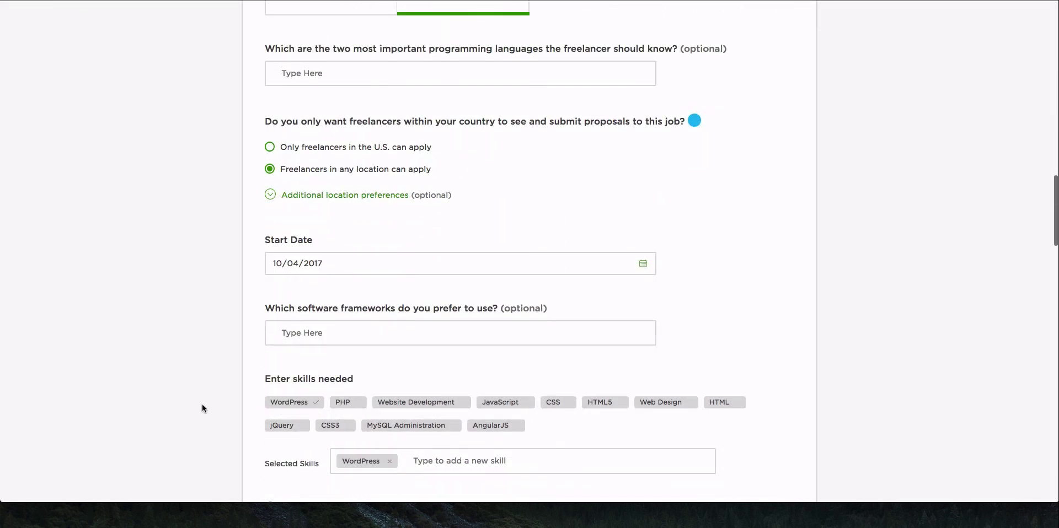
scroll(202, 409, "down", 1)
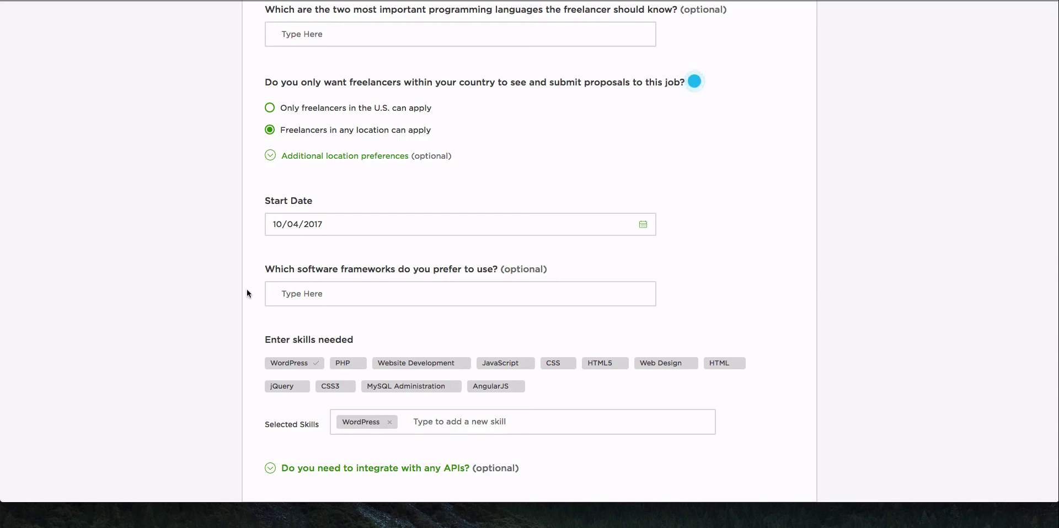
scroll(244, 359, "down", 3)
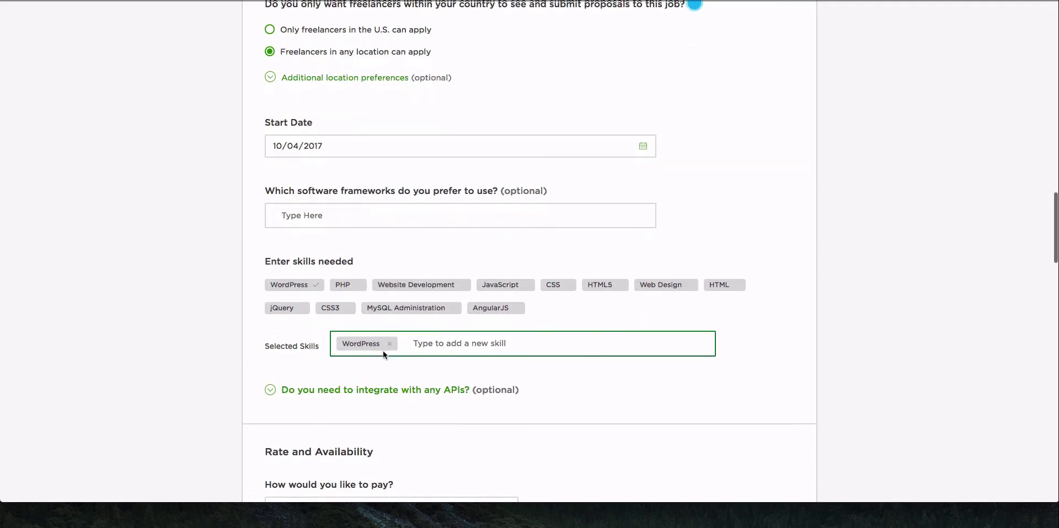
scroll(149, 408, "down", 6)
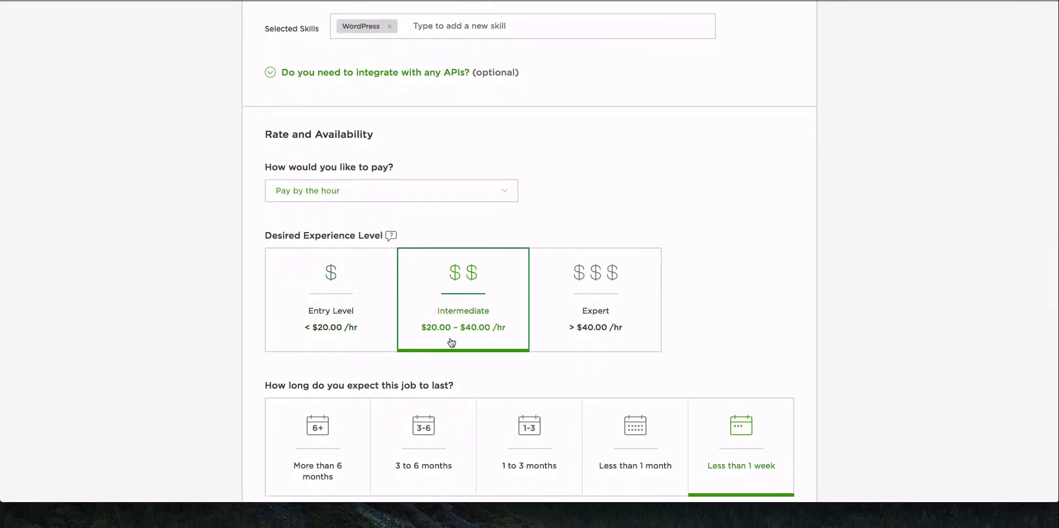
- Change the payment type to 'Pay a fixed price', dismissing the hourly versus fixed-price note
left_click(484, 193)
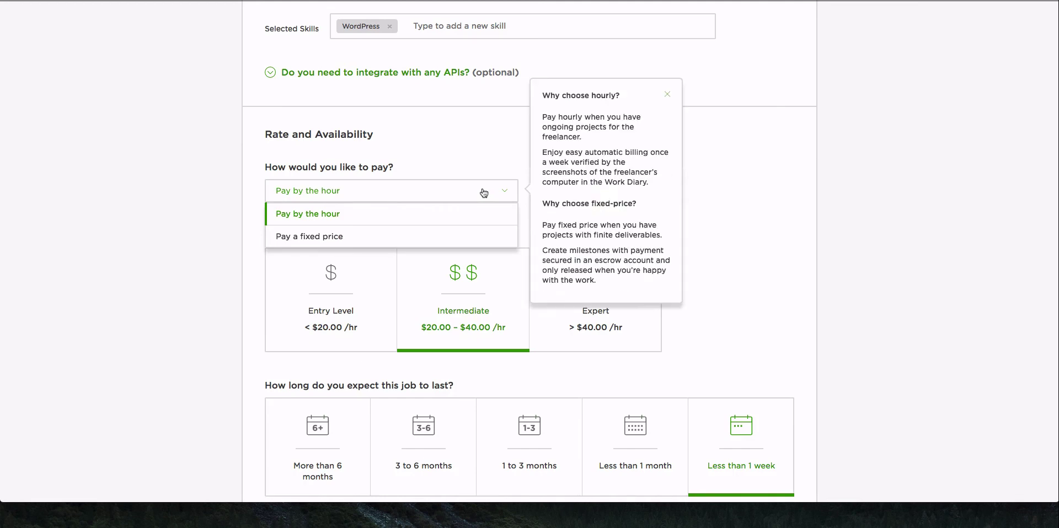
left_click(193, 197)
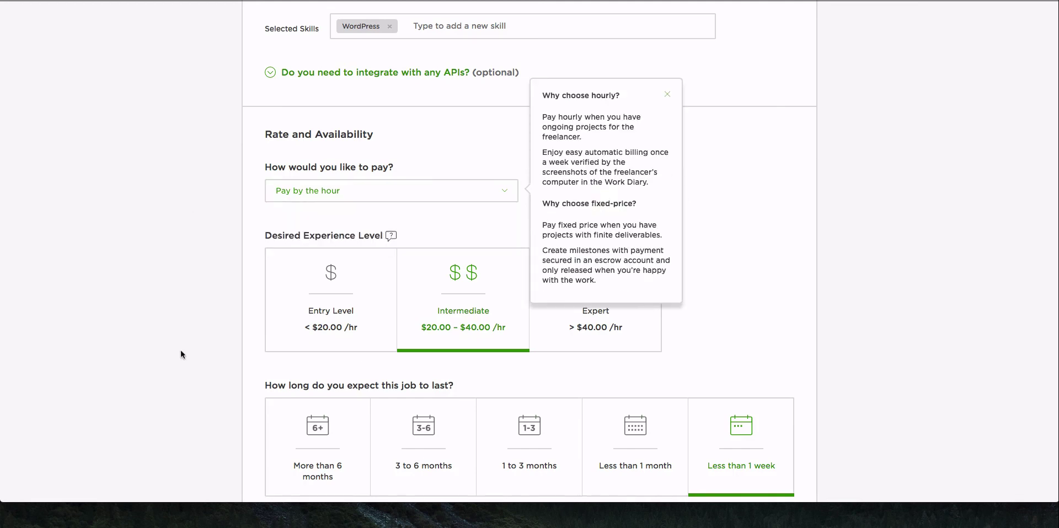
left_click(669, 97)
left_click(497, 197)
left_click(498, 197)
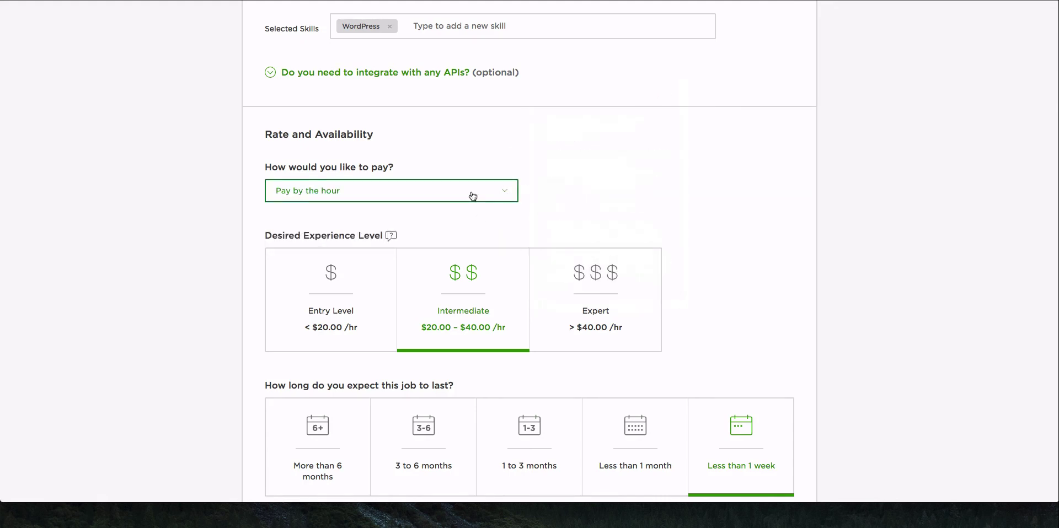
left_click(472, 196)
left_click(461, 236)
- Enter a fixed-price budget of $100
left_click(430, 260)
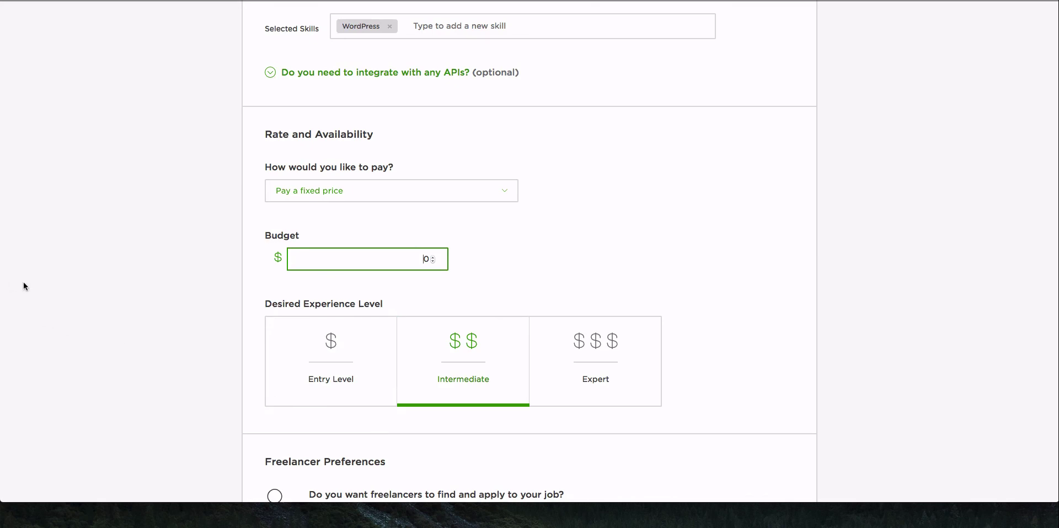
type("100")
left_click(158, 291)
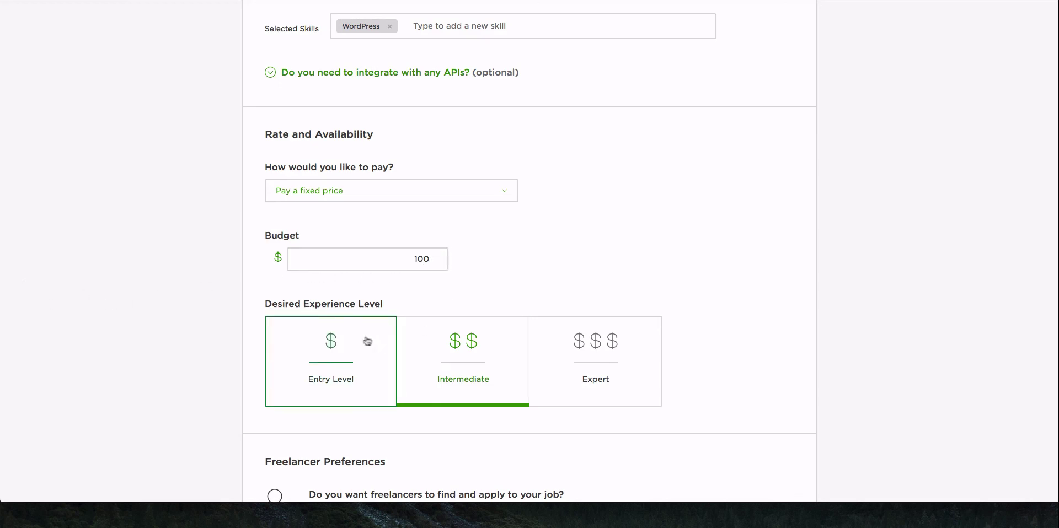
scroll(353, 341, "down", 1)
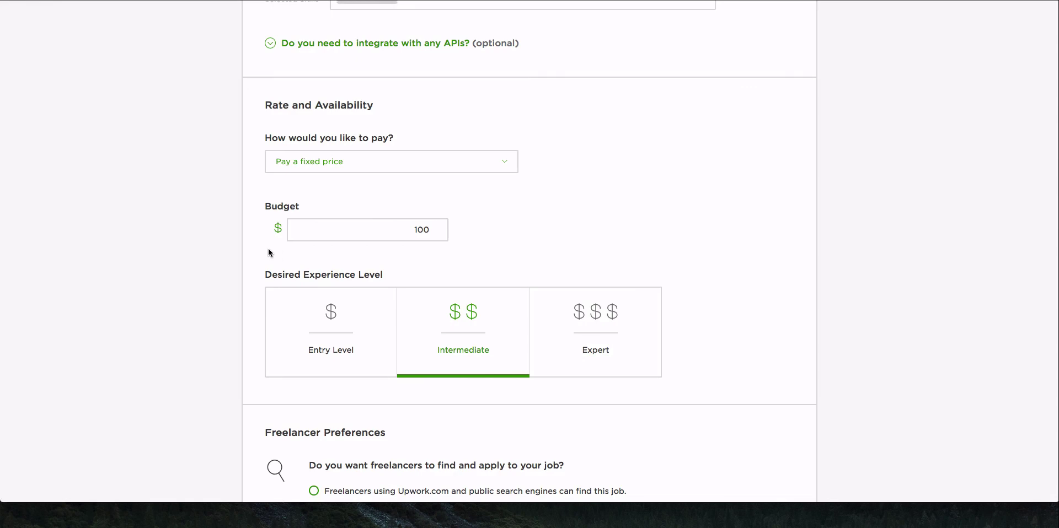
left_click(326, 222)
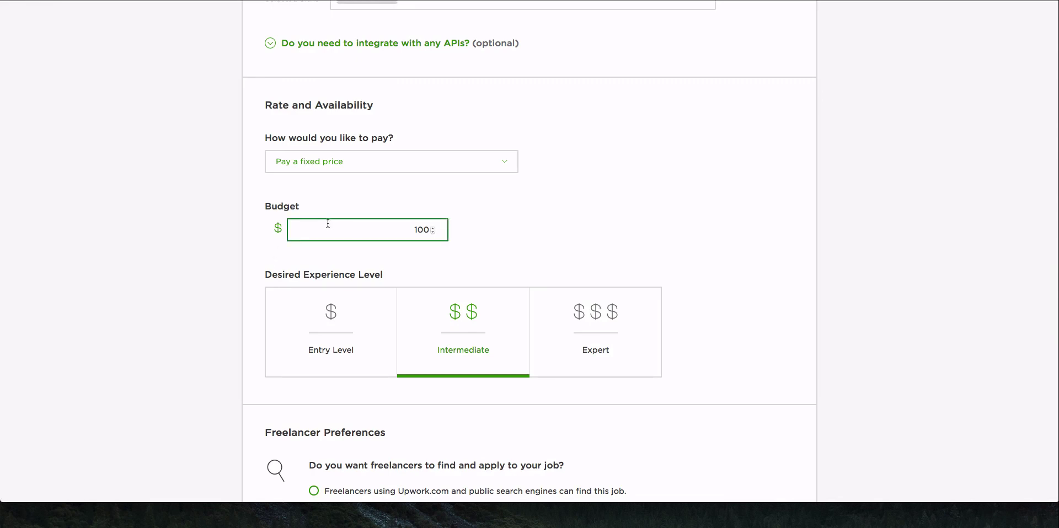
left_click(313, 251)
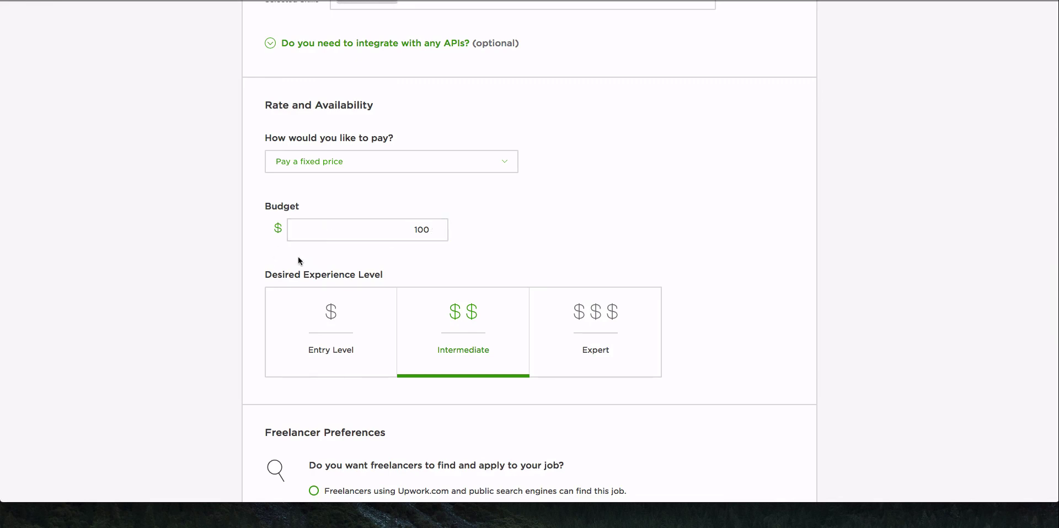
scroll(297, 261, "down", 4)
scroll(254, 261, "down", 2)
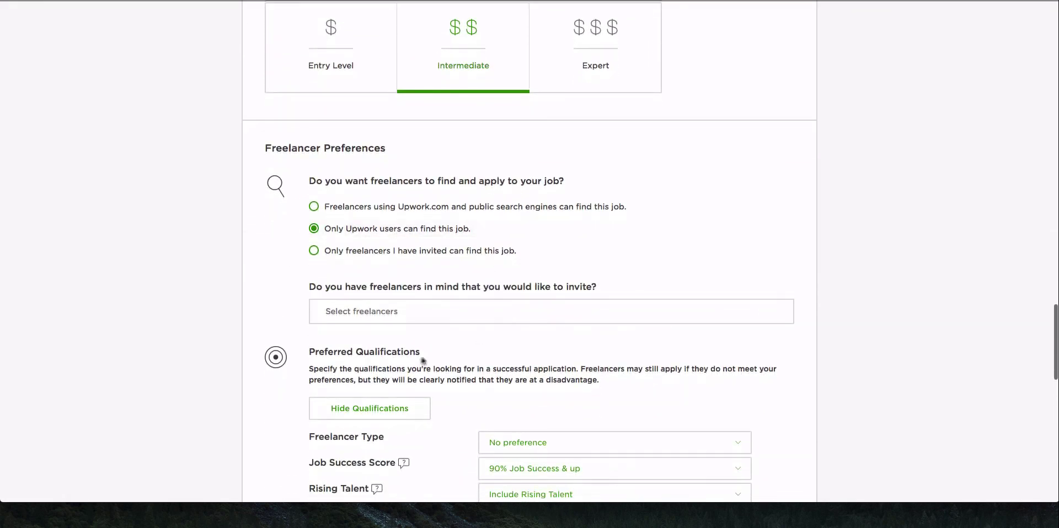
- Review the freelancer preferences, screening question and cover letter, then post the job
scroll(418, 362, "down", 2)
scroll(435, 364, "down", 1)
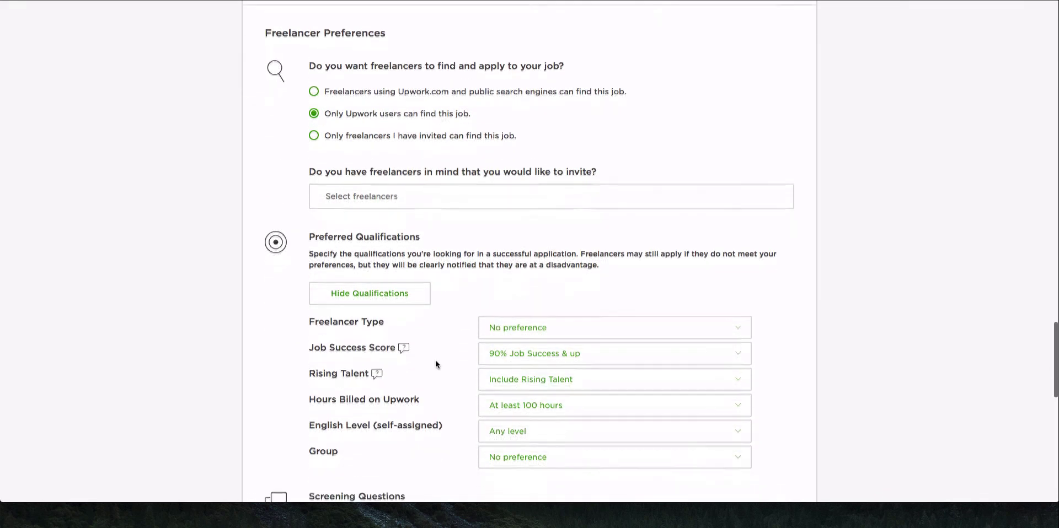
scroll(435, 364, "down", 1)
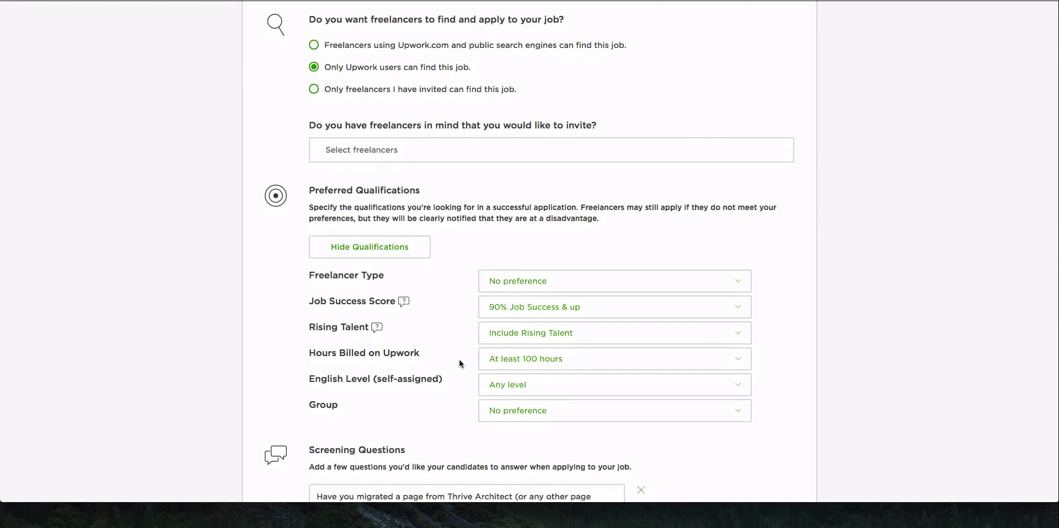
scroll(461, 363, "down", 1)
scroll(461, 362, "down", 2)
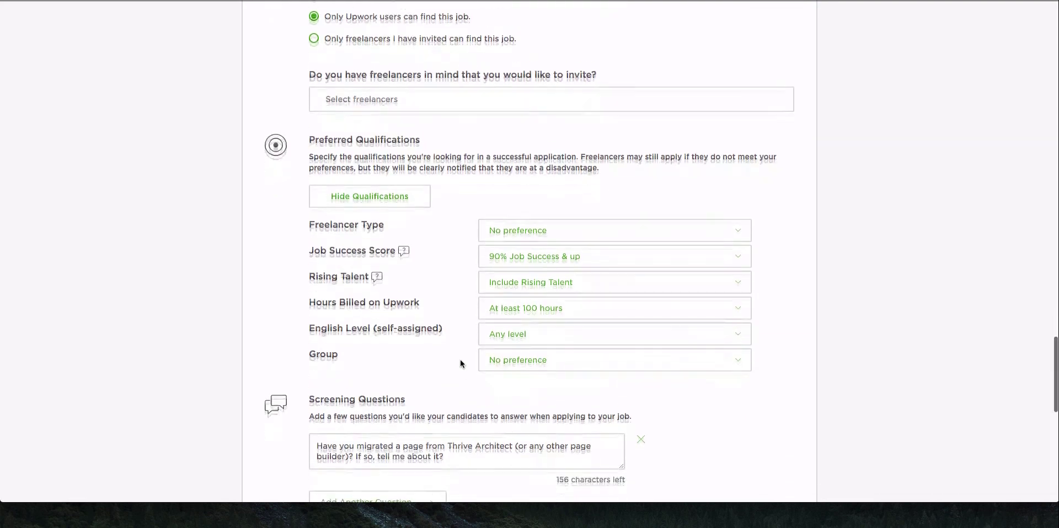
scroll(335, 358, "down", 2)
left_click(325, 368)
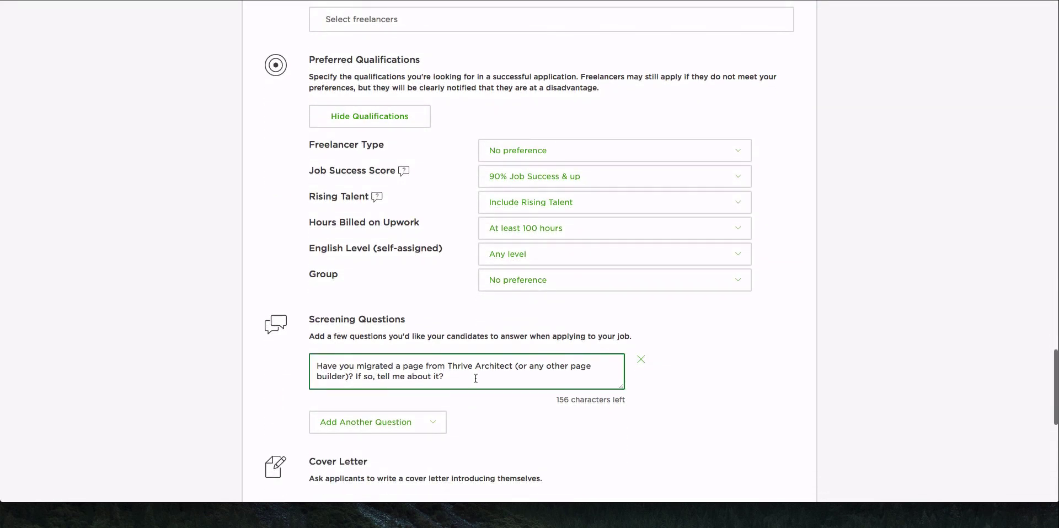
scroll(318, 387, "down", 2)
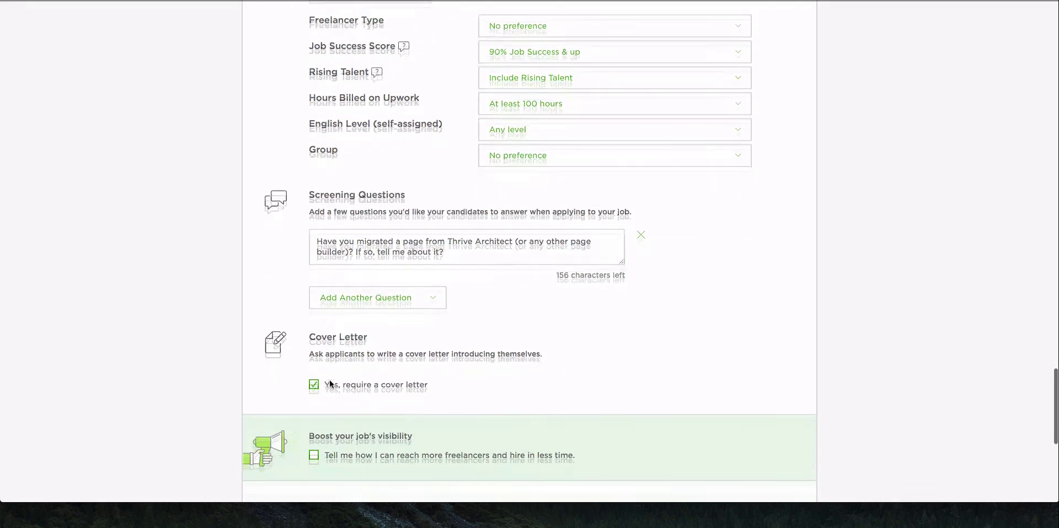
scroll(318, 388, "down", 2)
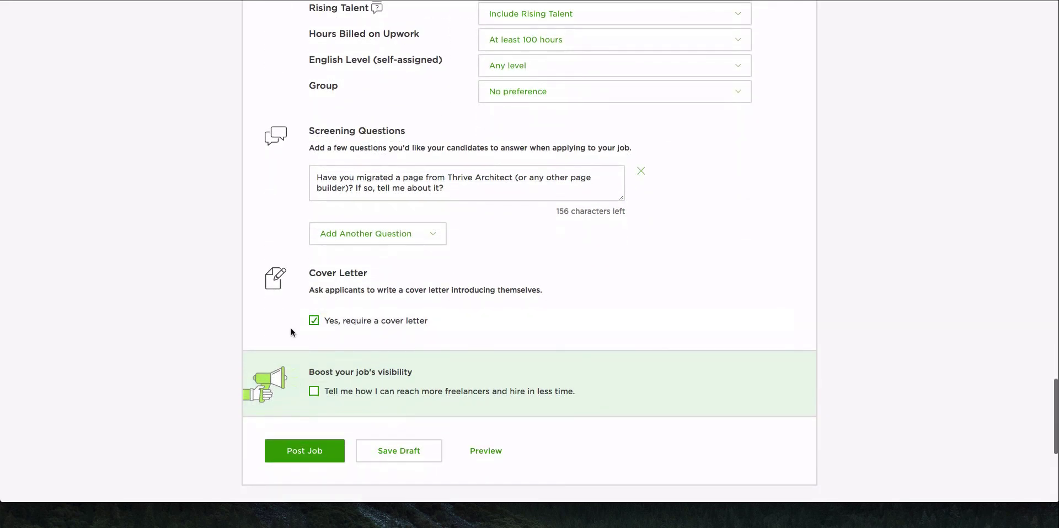
scroll(292, 319, "down", 2)
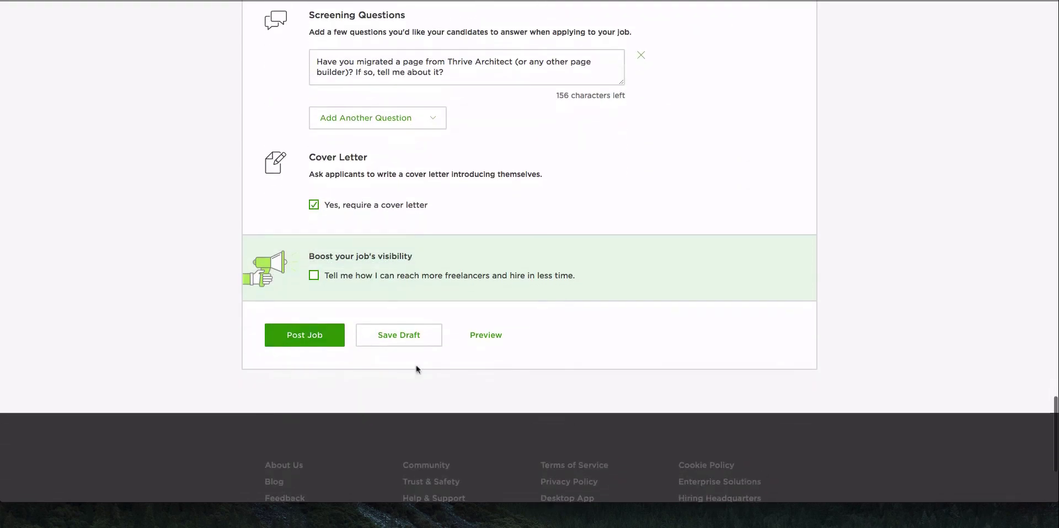
left_click(304, 335)
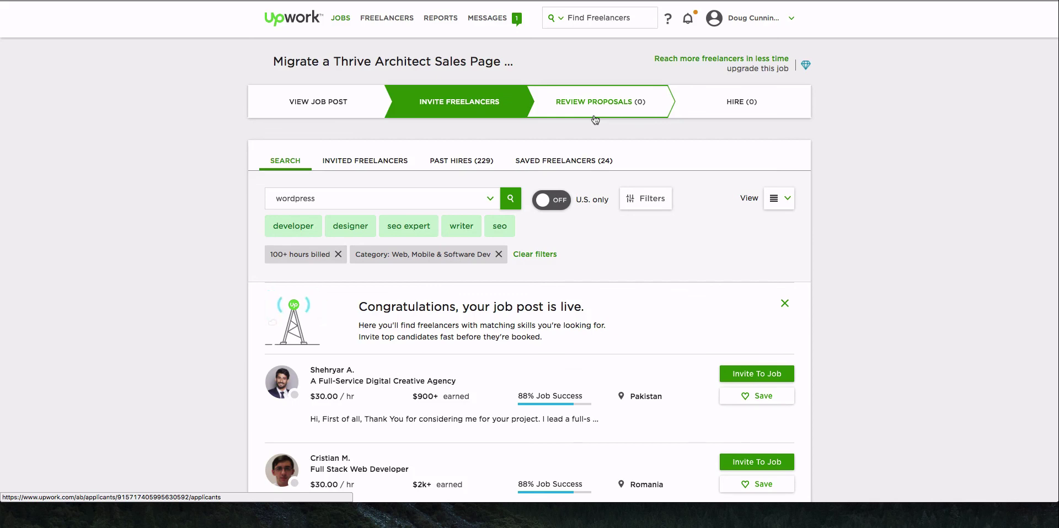
- Browse the suggested WordPress freelancers ($12.50–$30.00/hr) and return to the top of the list
scroll(453, 386, "down", 3)
scroll(452, 434, "down", 2)
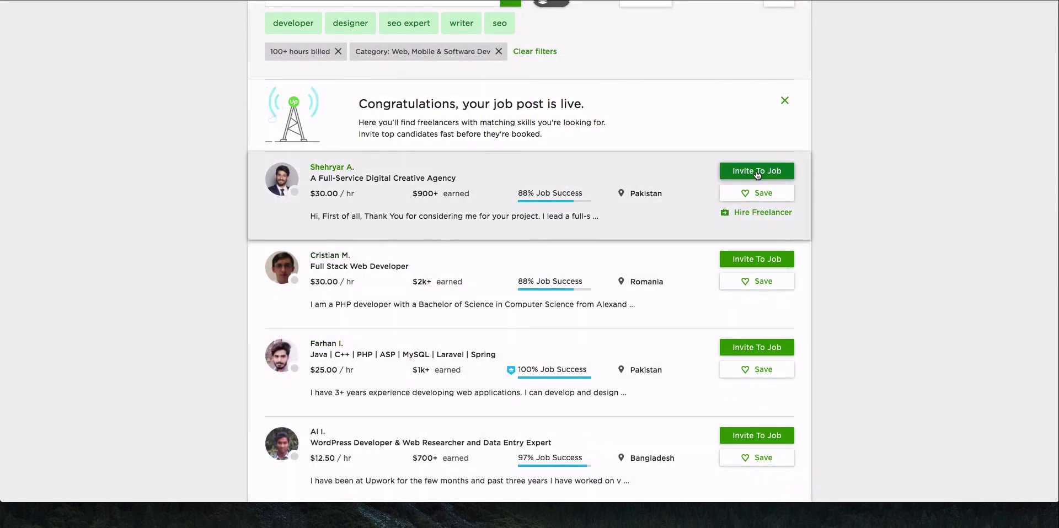
scroll(413, 367, "down", 4)
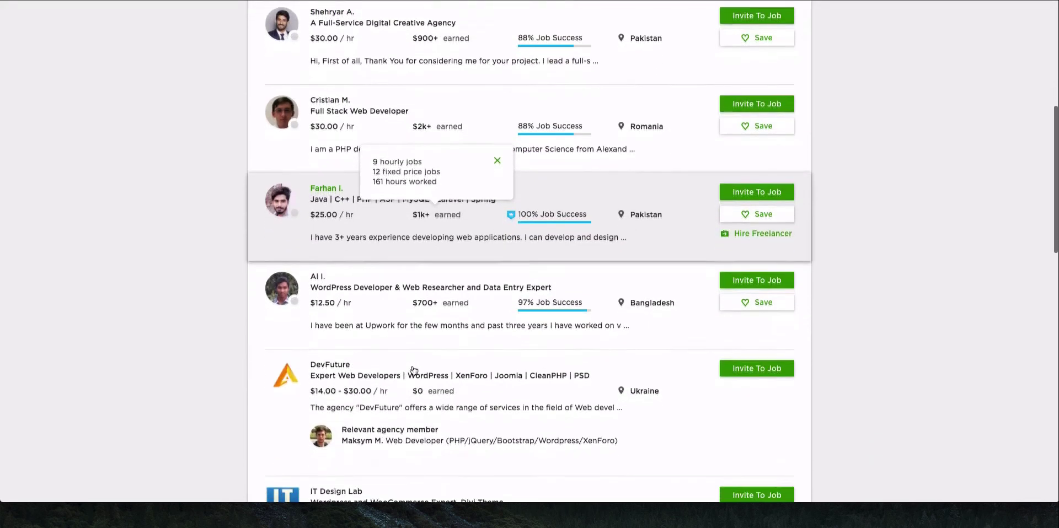
scroll(412, 366, "up", 10)
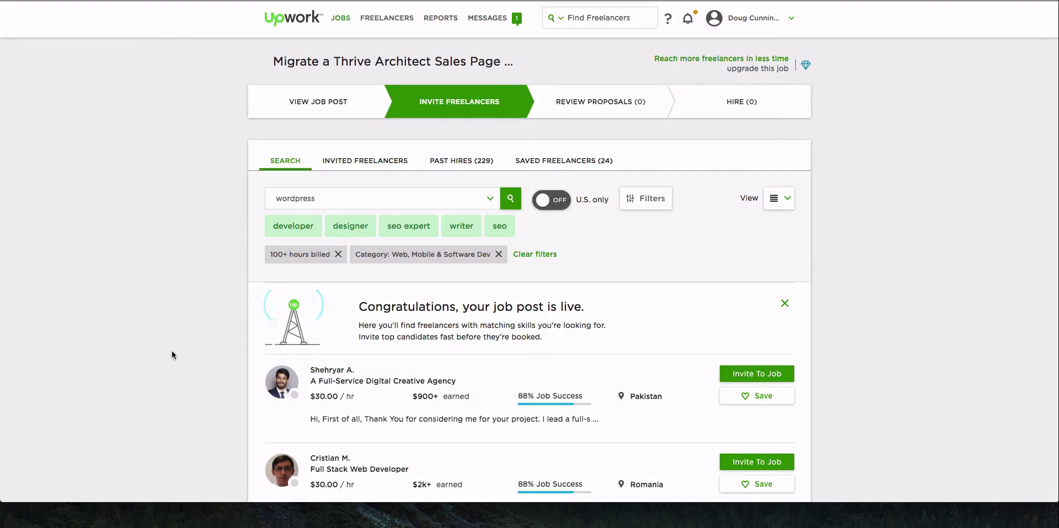